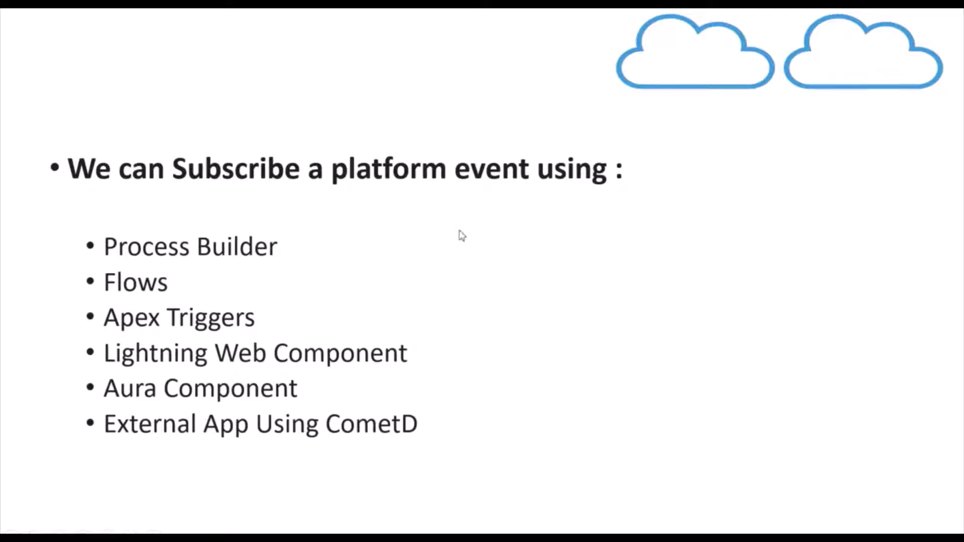
- Present the slide of six ways to subscribe to a platform event, then bring up the window switcher
key(alt+Tab)
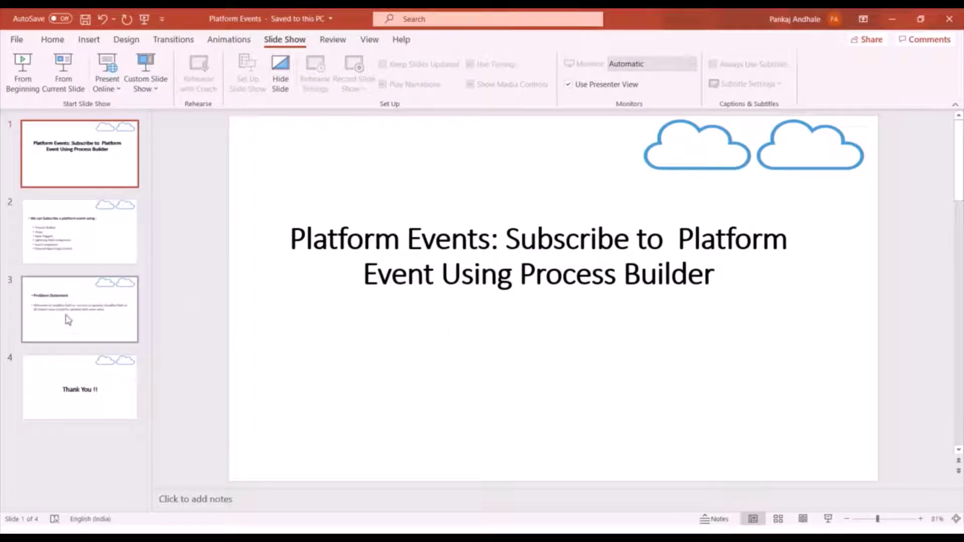
- Present the Problem Statement slide on copying the account Deadline to cases, then switch to Salesforce
click(68, 320)
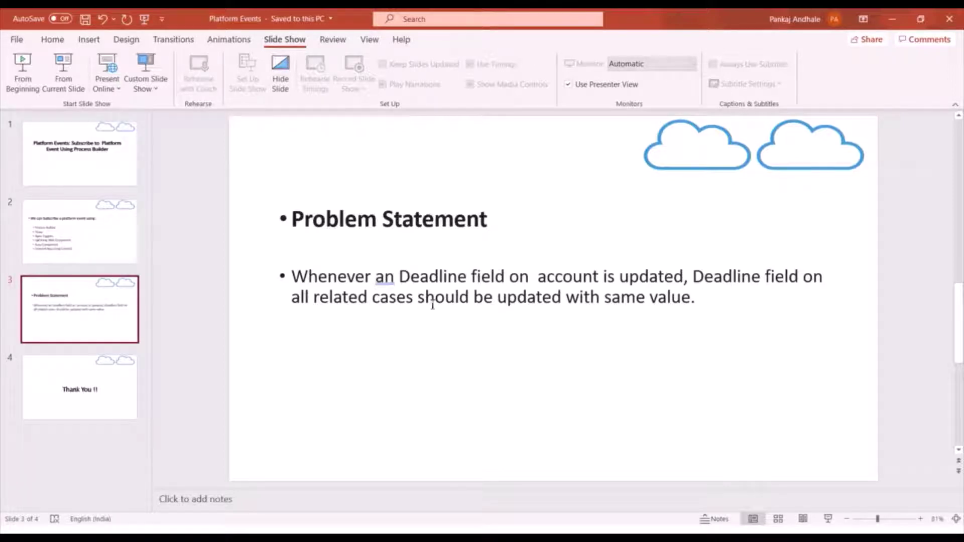
click(702, 298)
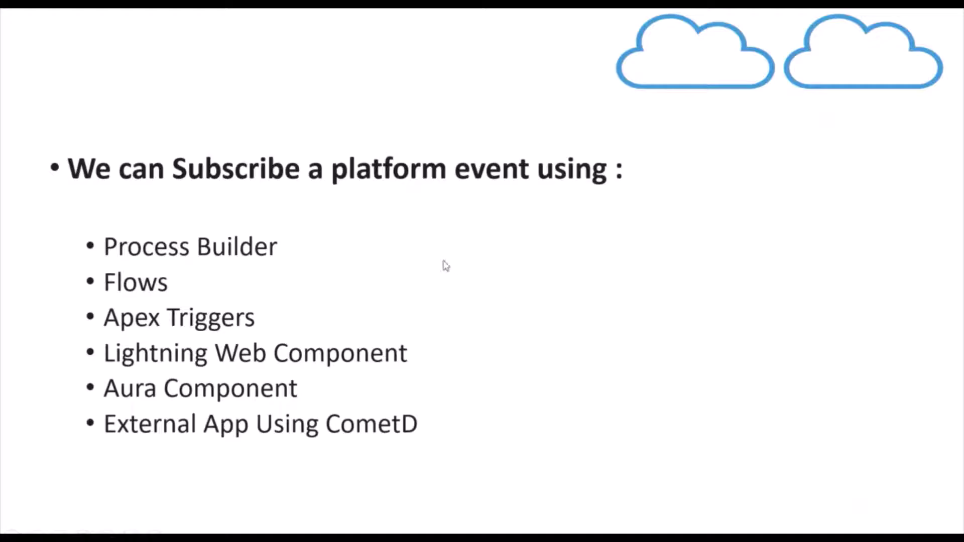
key(alt+Tab)
click(410, 281)
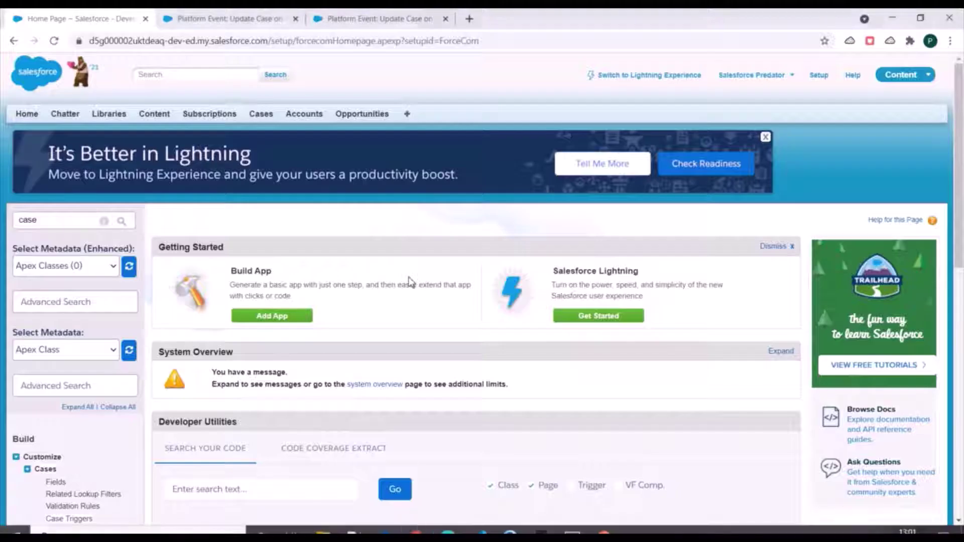
- Review the Update Case on Account Update platform event's name and custom fields
click(229, 19)
scroll(318, 220, down, 4)
scroll(317, 220, up, 5)
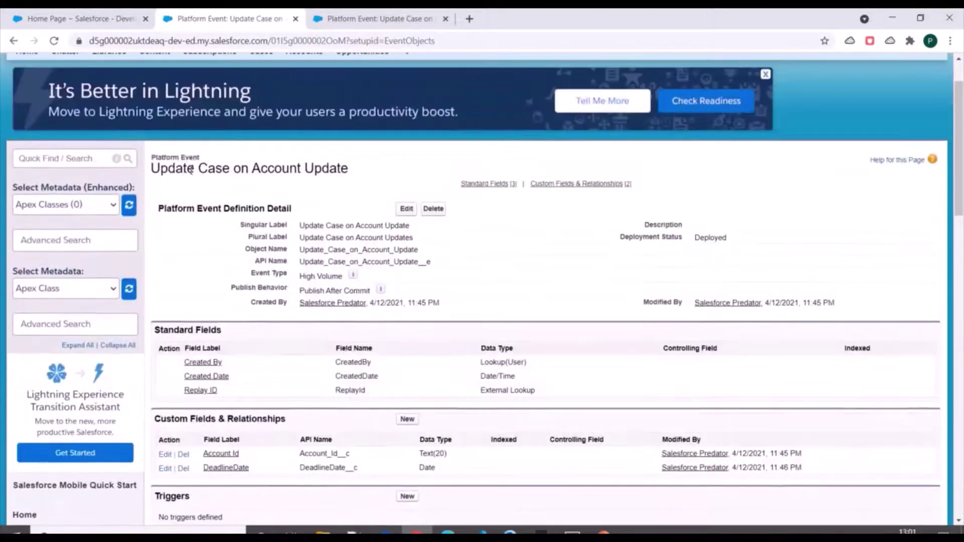
drag(160, 153, 395, 178)
scroll(299, 161, down, 3)
drag(211, 265, 248, 304)
click(254, 299)
scroll(261, 311, up, 3)
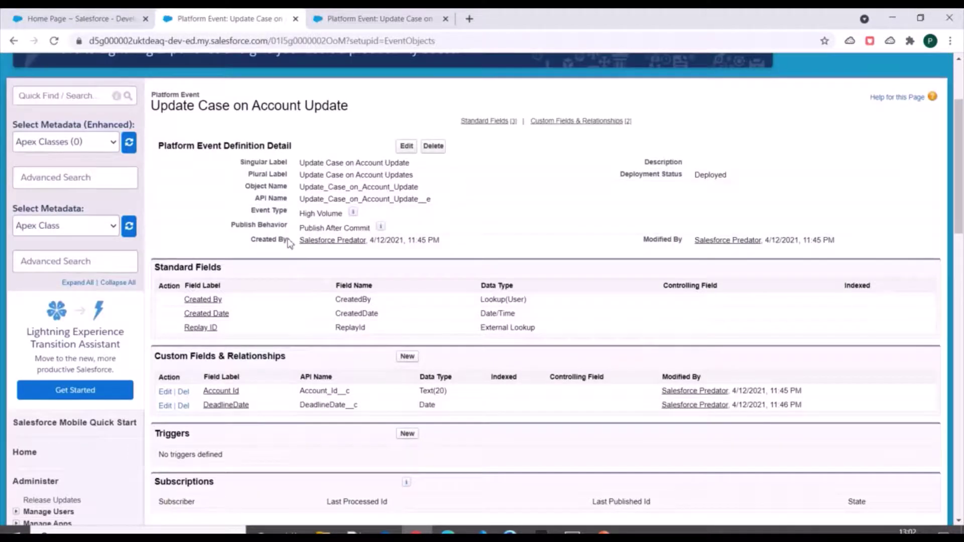
scroll(289, 243, up, 2)
click(339, 20)
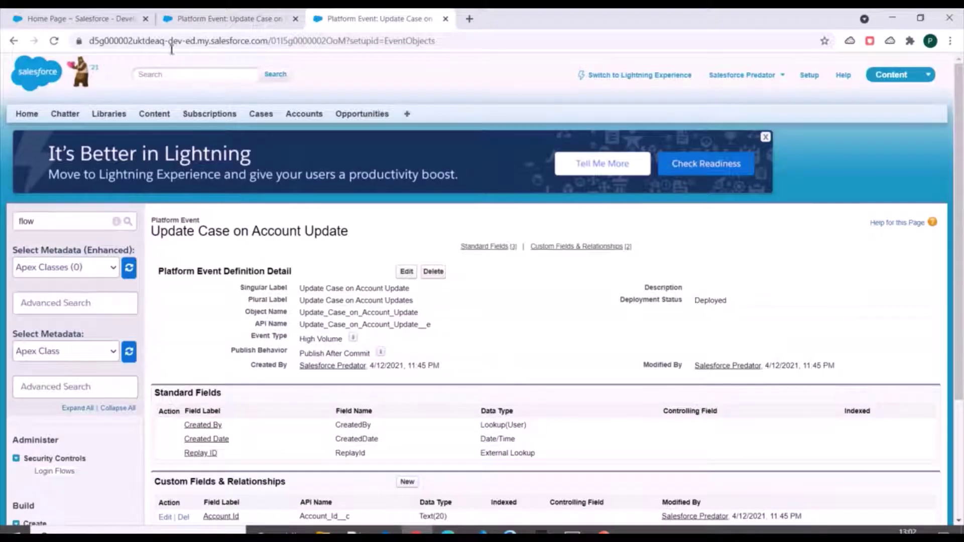
click(226, 19)
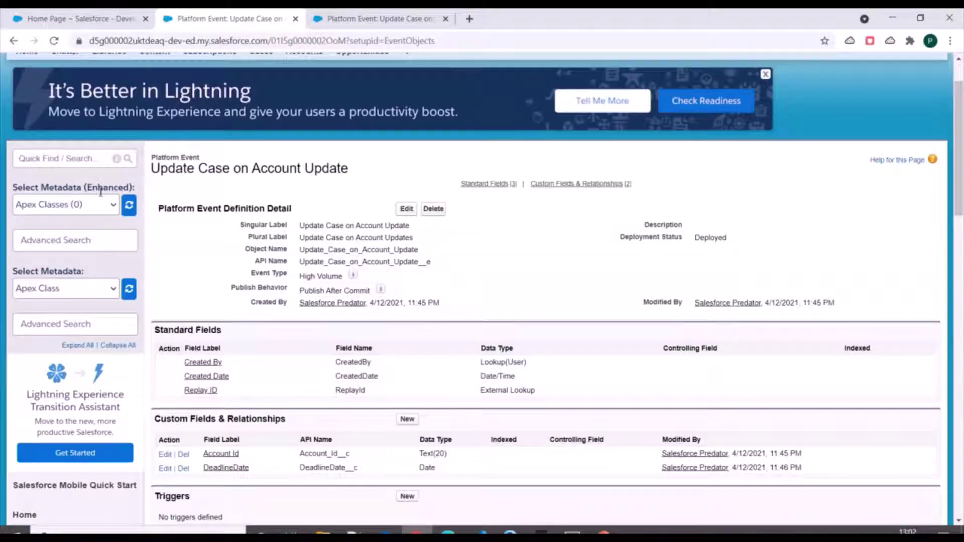
- Open Process Builder via Quick Find 'process bui' in a new tab and close the duplicate tab
click(71, 158)
text(pr)
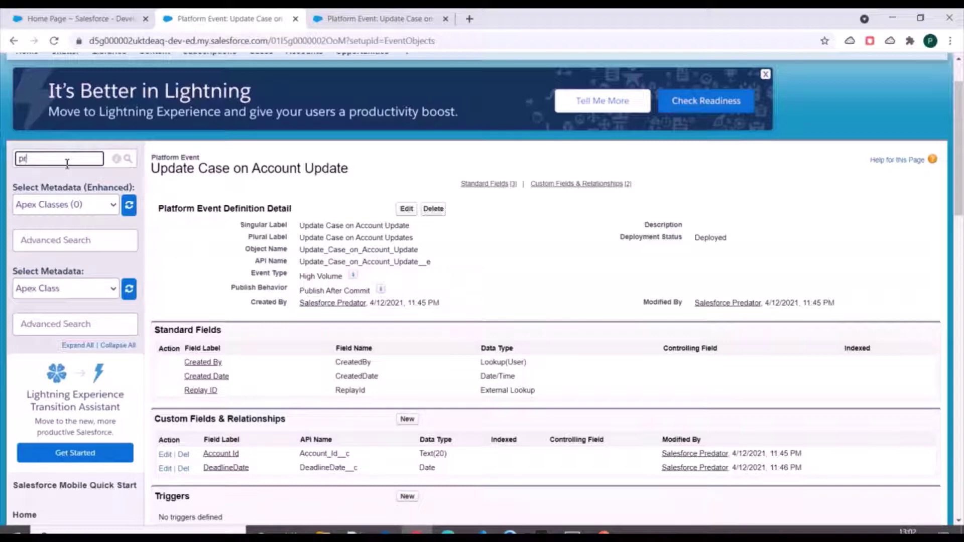
text(ocess bui)
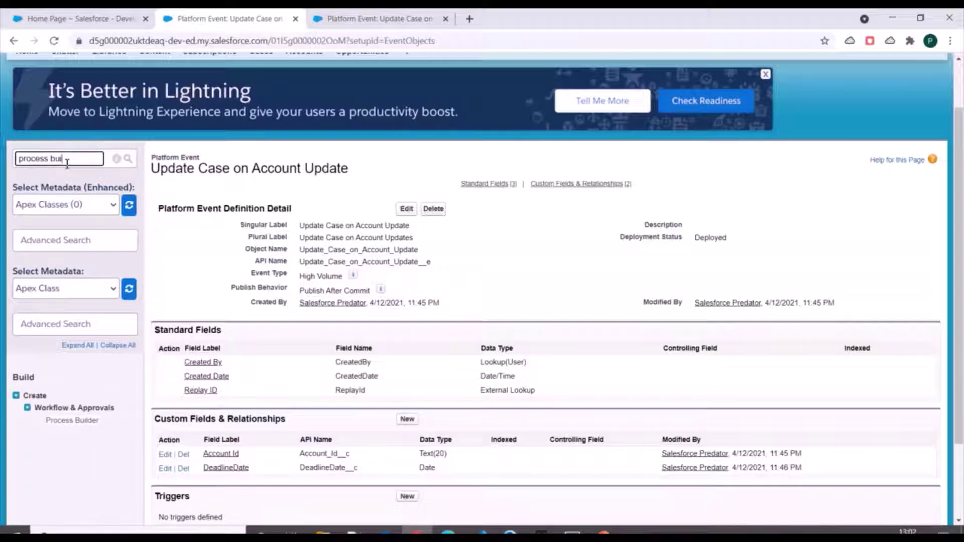
middle_click(71, 420)
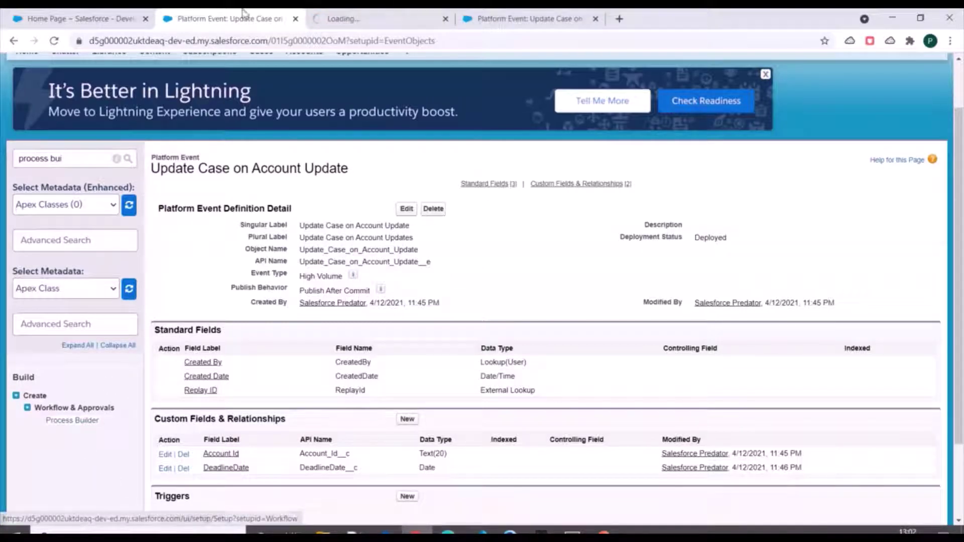
click(352, 20)
drag(352, 20, 477, 19)
click(378, 13)
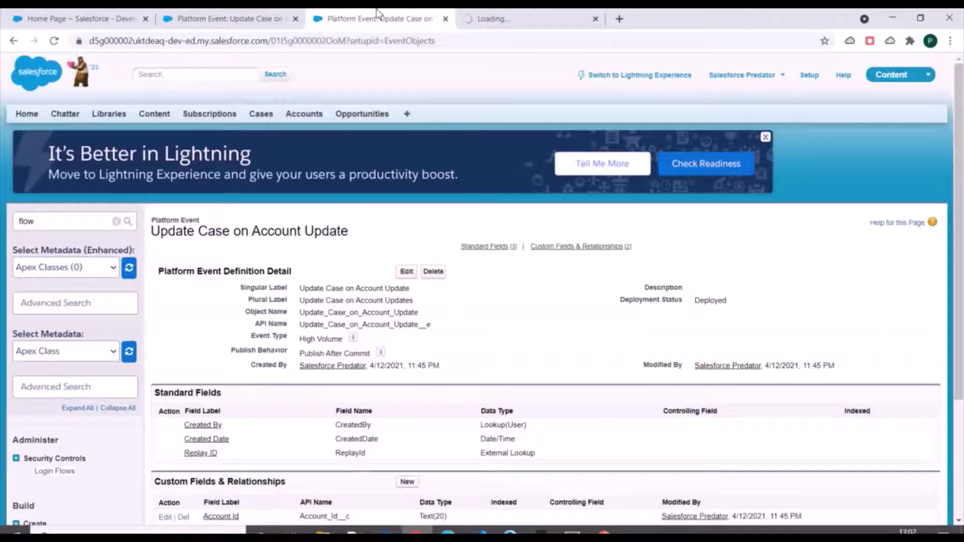
middle_click(378, 12)
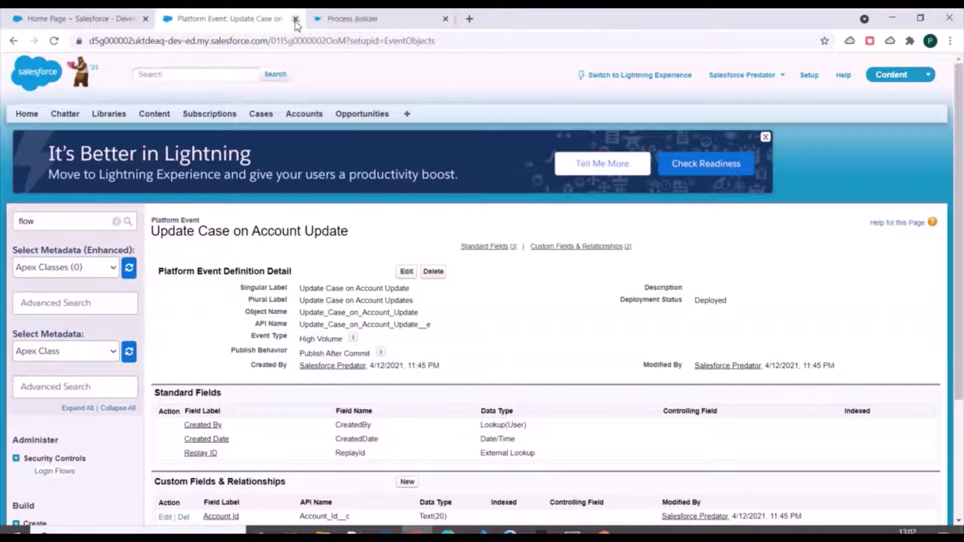
click(361, 13)
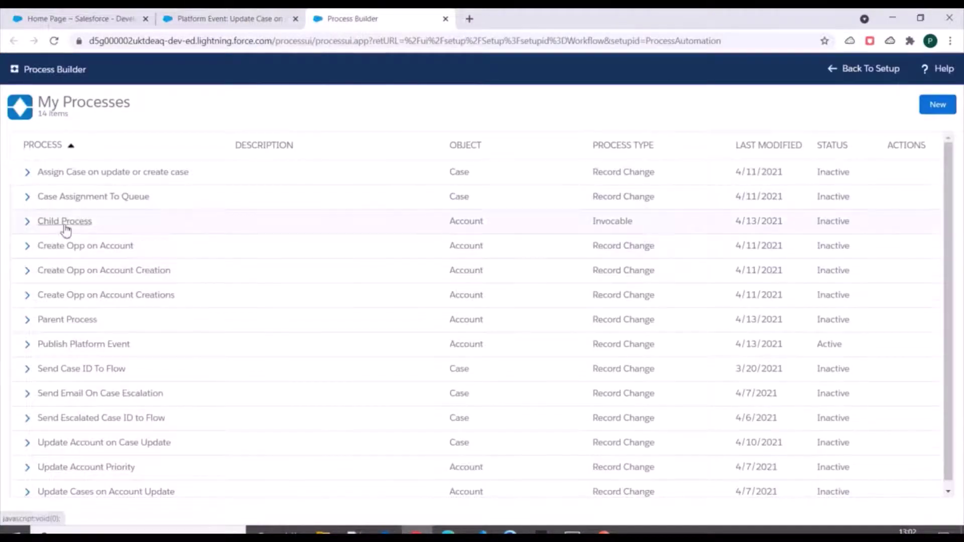
click(73, 337)
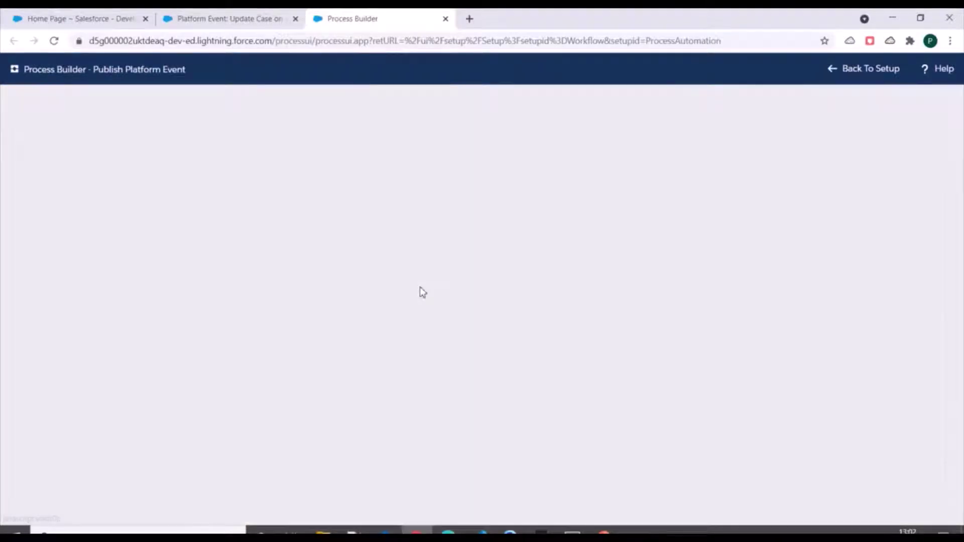
click(69, 189)
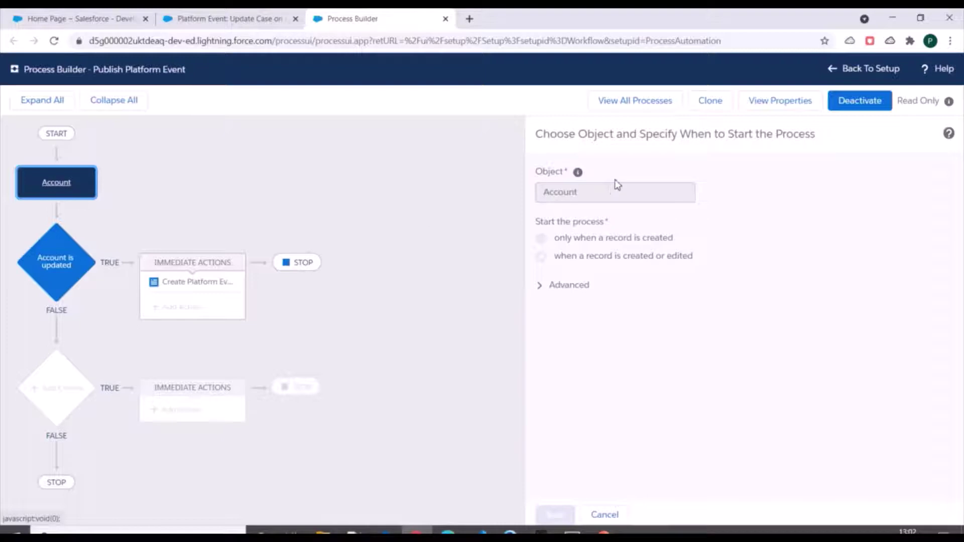
click(68, 257)
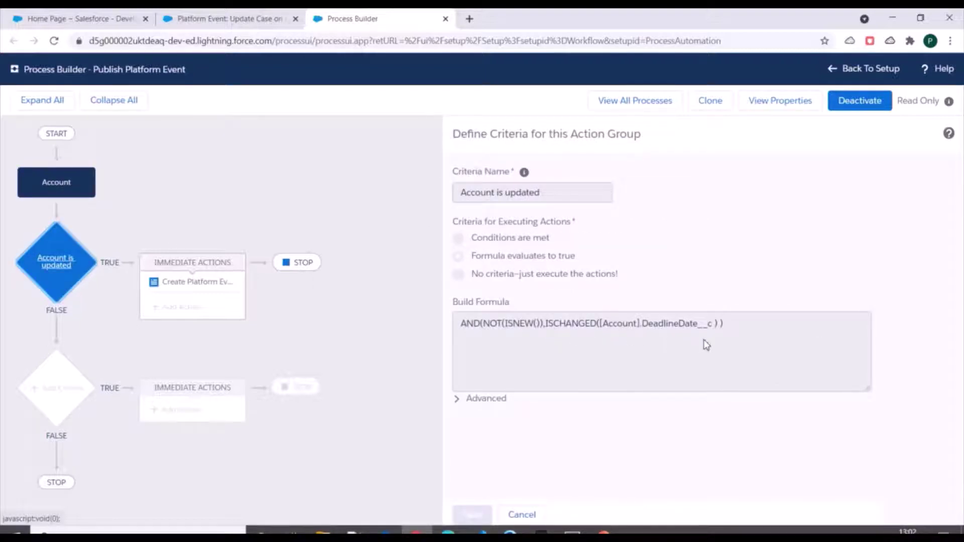
click(194, 285)
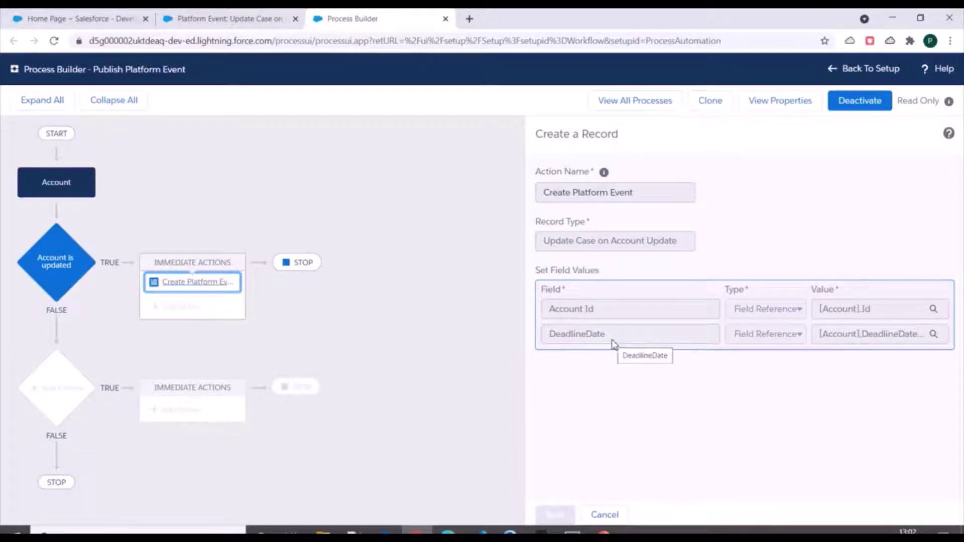
click(246, 15)
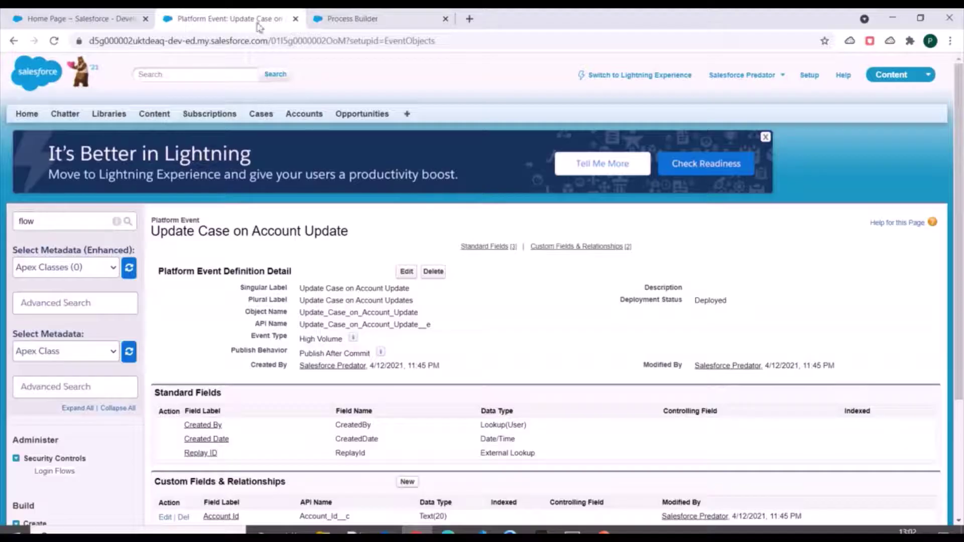
click(364, 13)
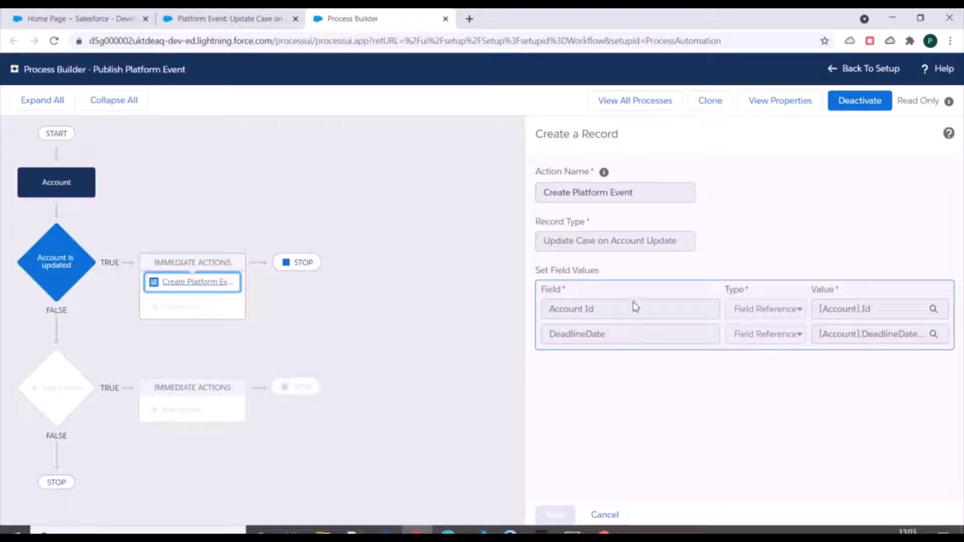
click(619, 101)
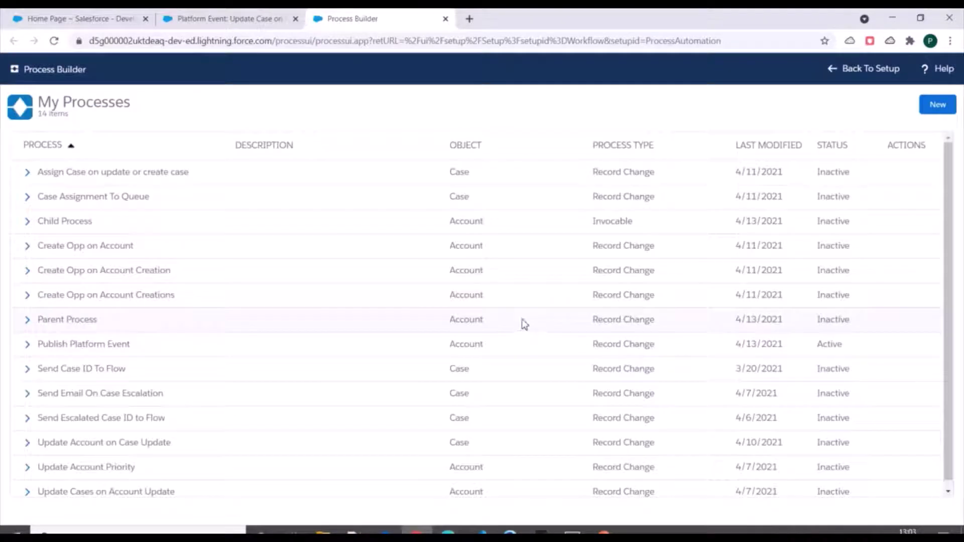
- Create a process named 'Subscribe to Platform Event' that starts when a platform event message is received
click(938, 105)
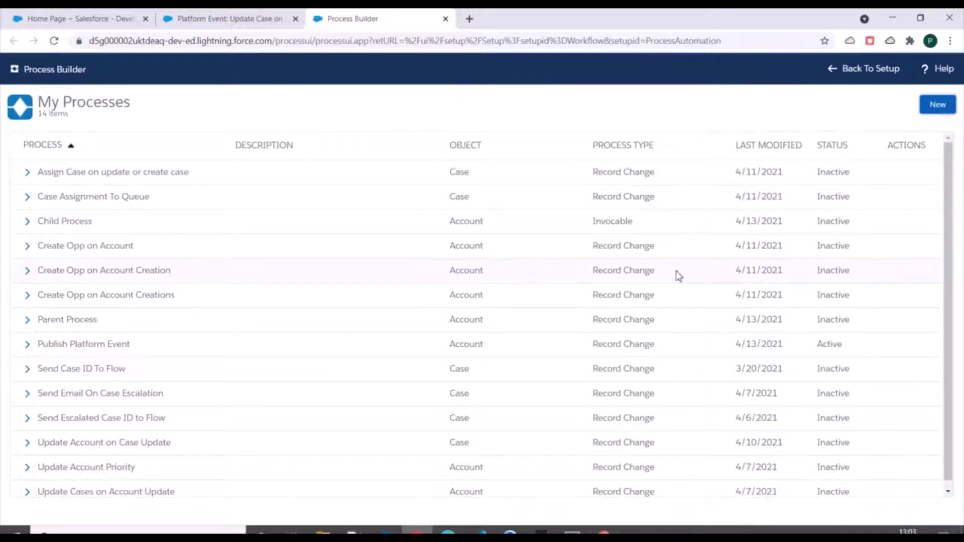
text(Subscribe to Platform Event)
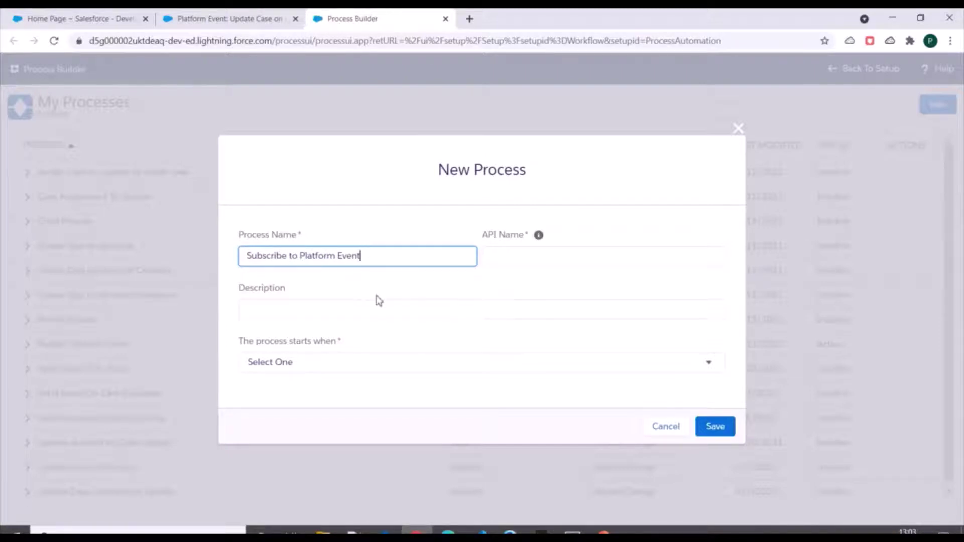
click(377, 302)
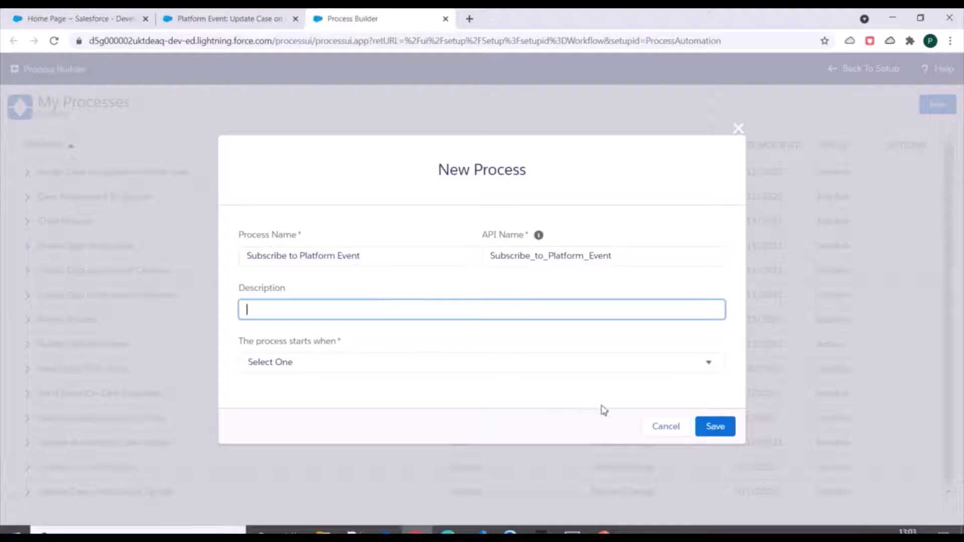
click(319, 362)
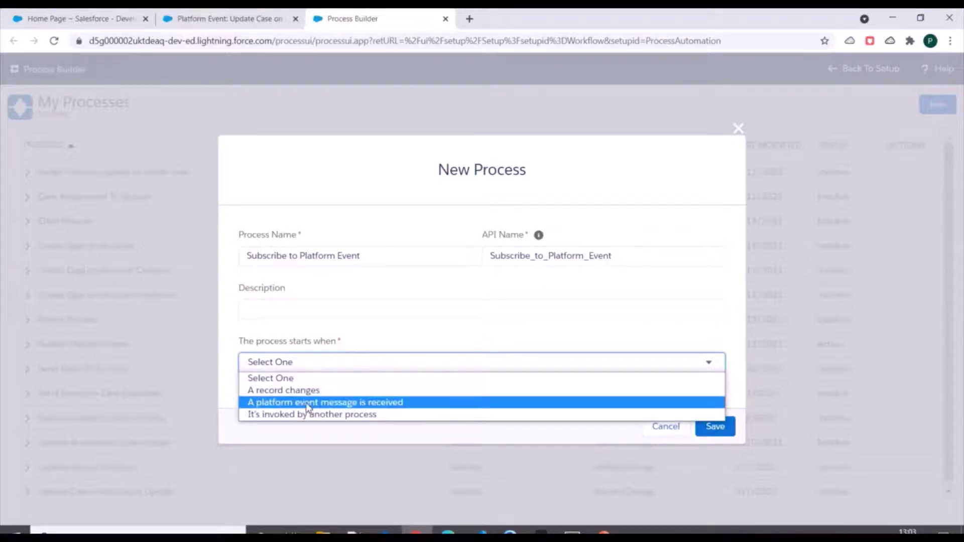
click(337, 404)
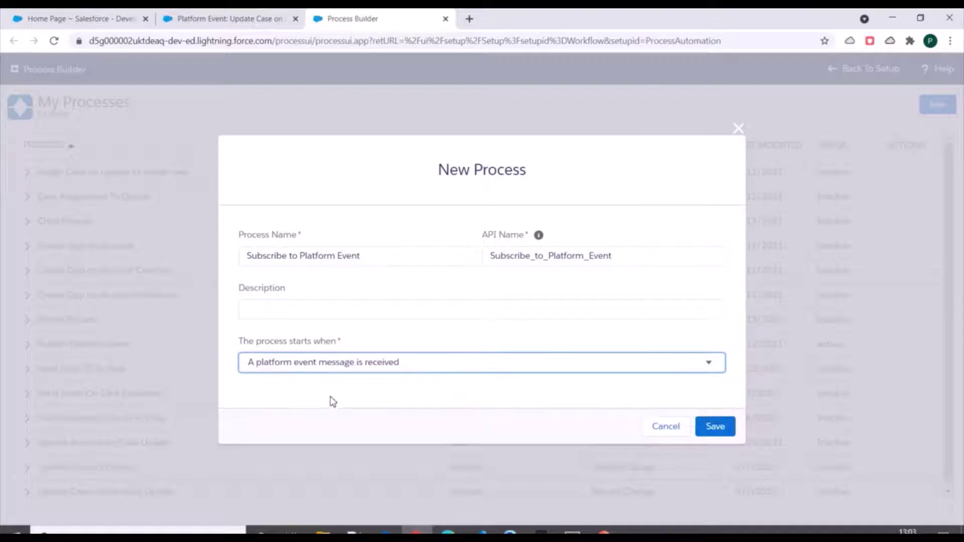
click(333, 368)
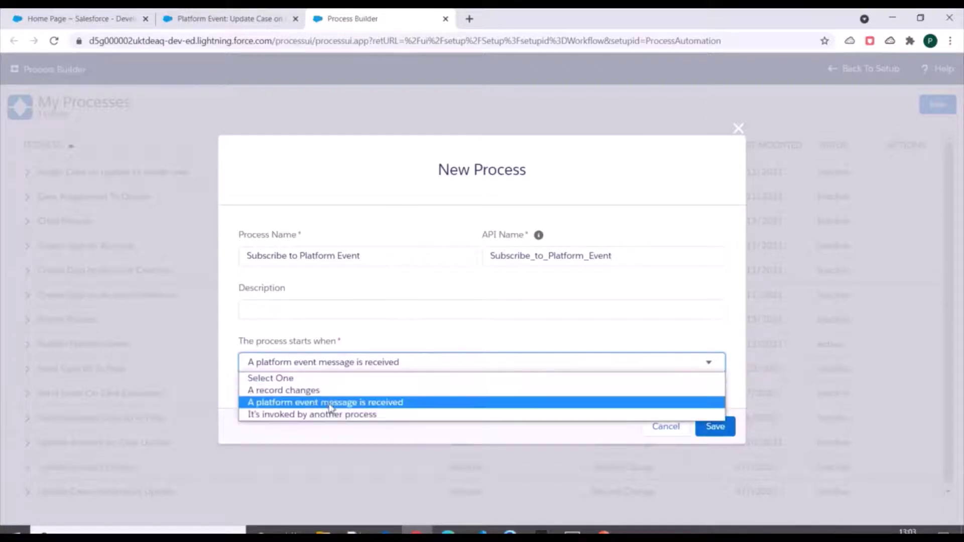
click(299, 406)
click(710, 432)
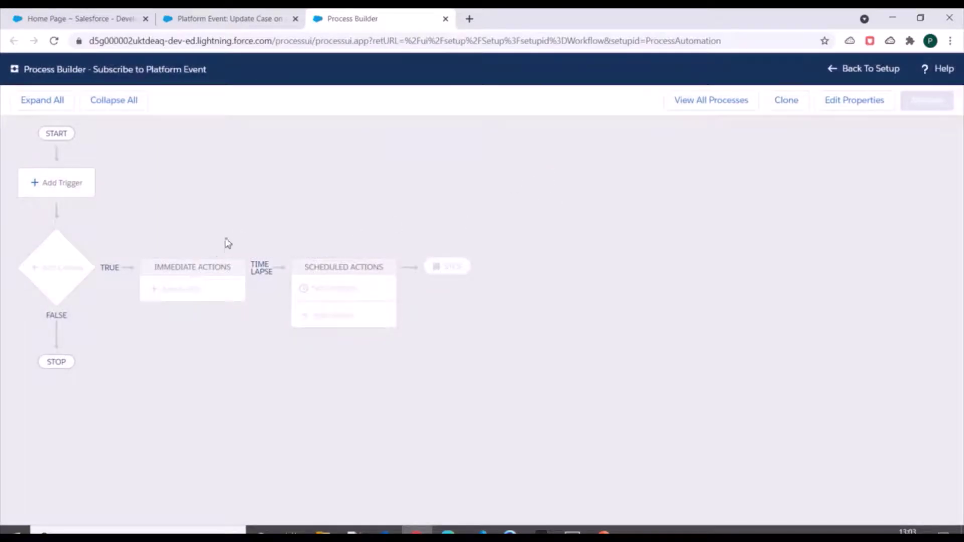
- Choose Update Case on Account Update as the trigger's platform event
click(61, 187)
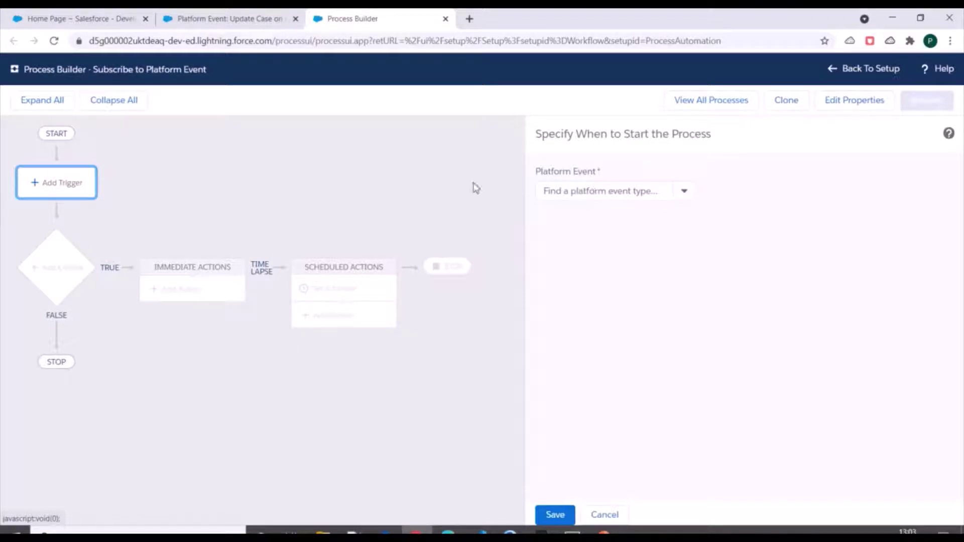
click(589, 192)
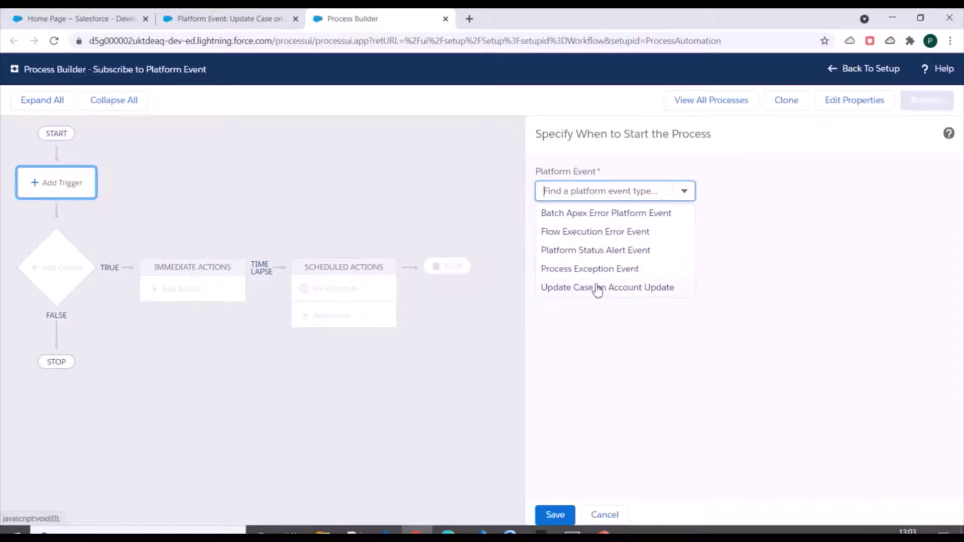
click(594, 289)
click(226, 18)
scroll(352, 284, down, 3)
scroll(352, 281, up, 3)
click(346, 18)
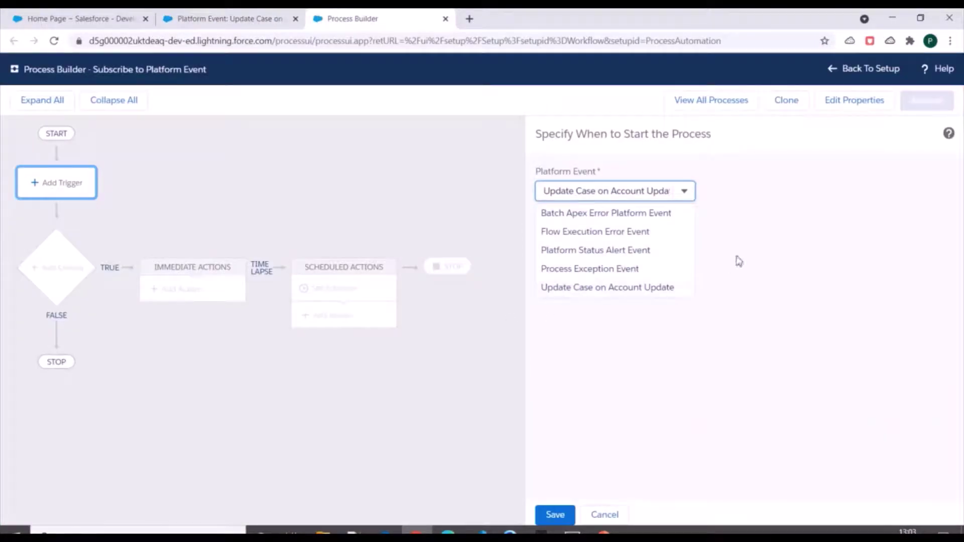
click(788, 234)
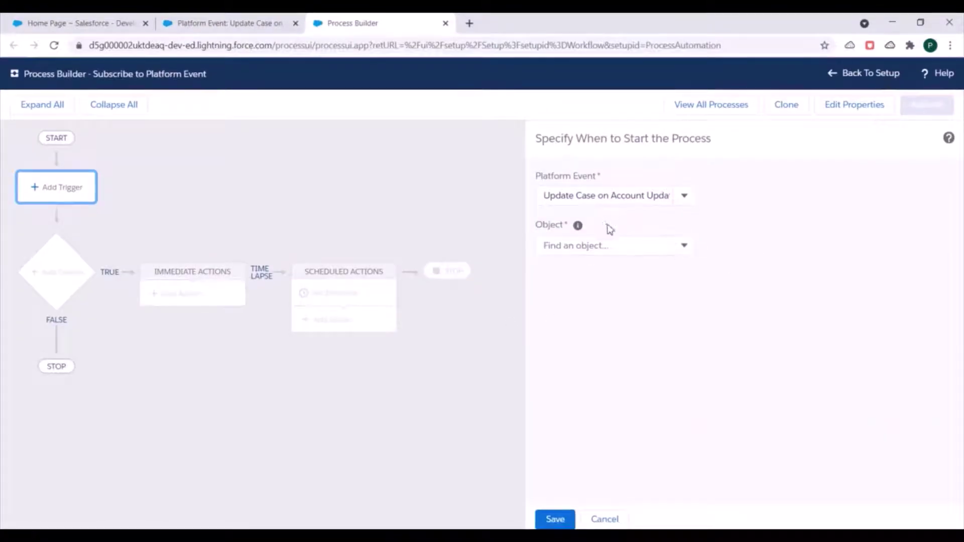
- Set the object to Account with condition Account ID equals the event's Account Id, and save
click(581, 247)
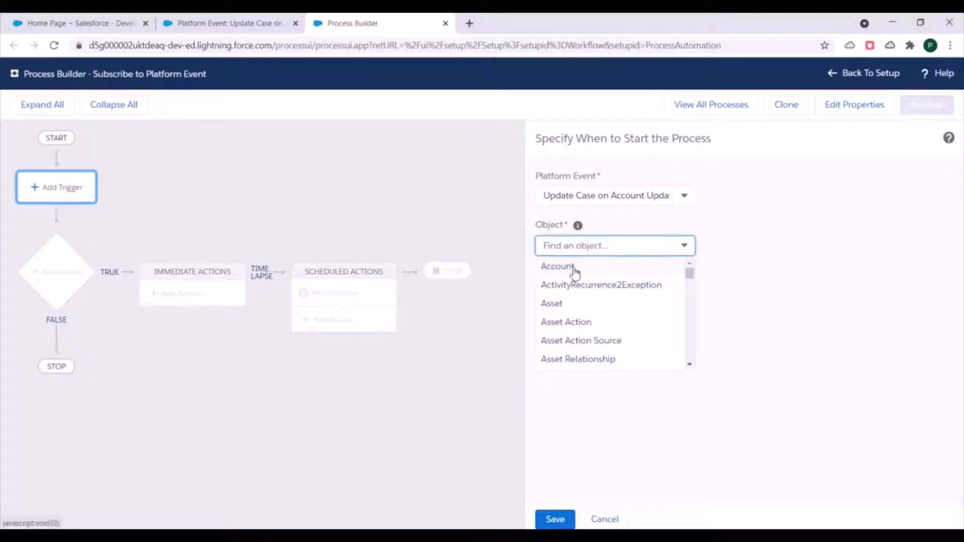
click(573, 267)
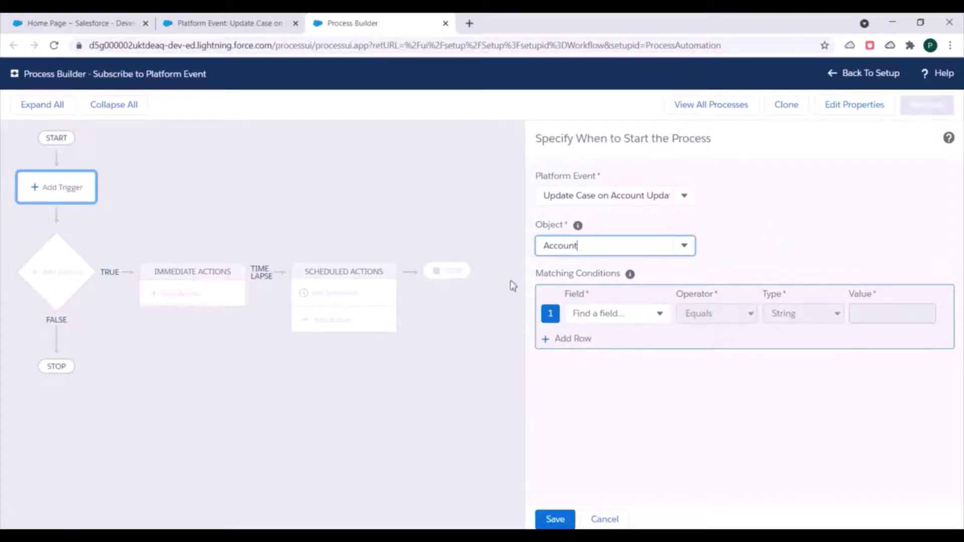
click(615, 314)
text(s)
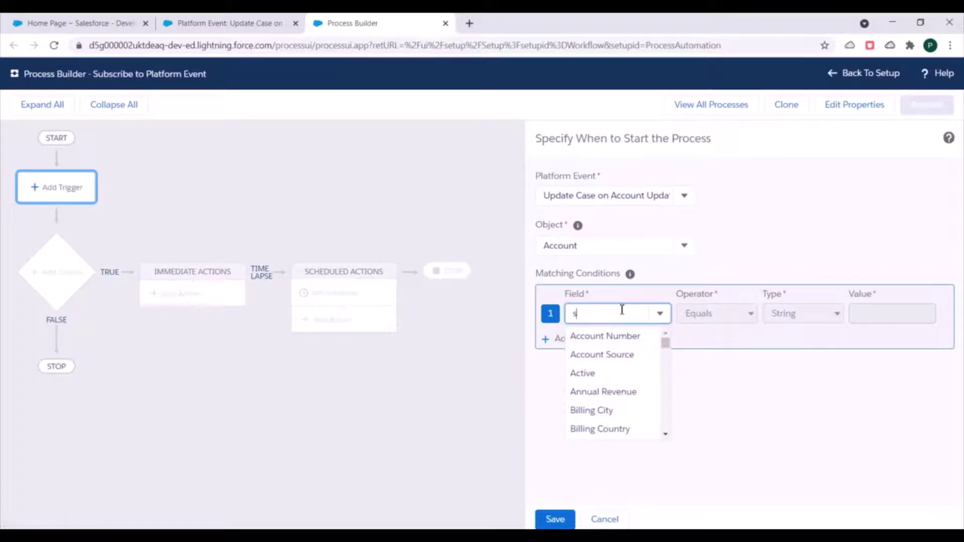
text(ccount i)
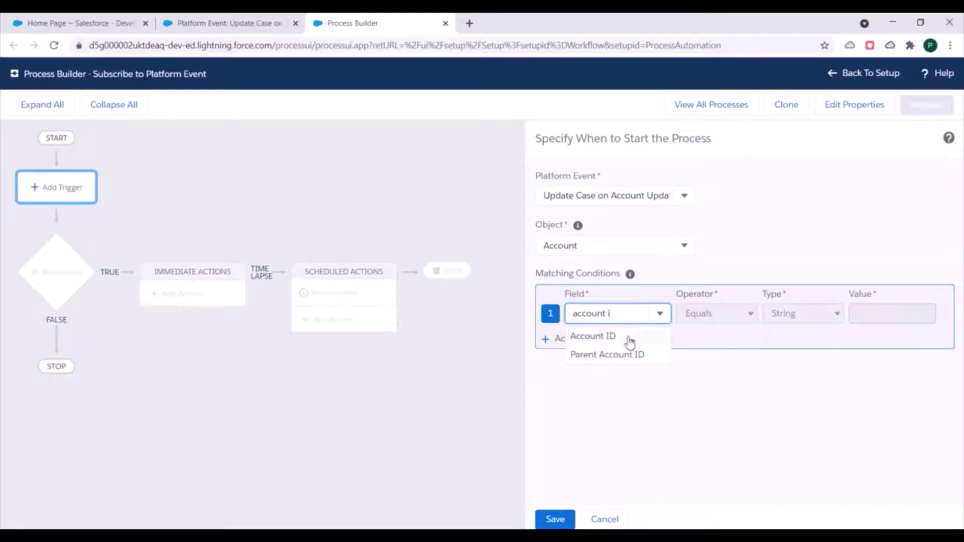
click(628, 337)
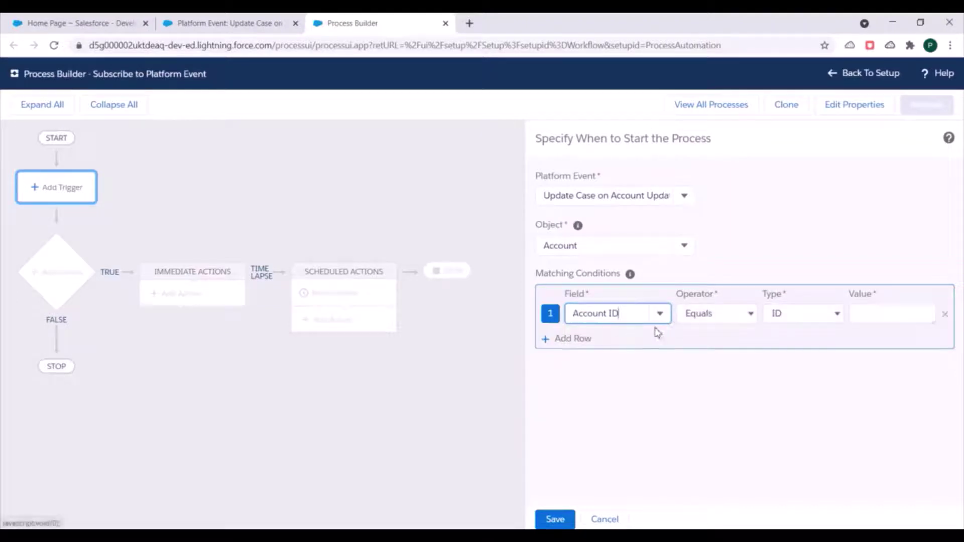
click(796, 319)
click(806, 377)
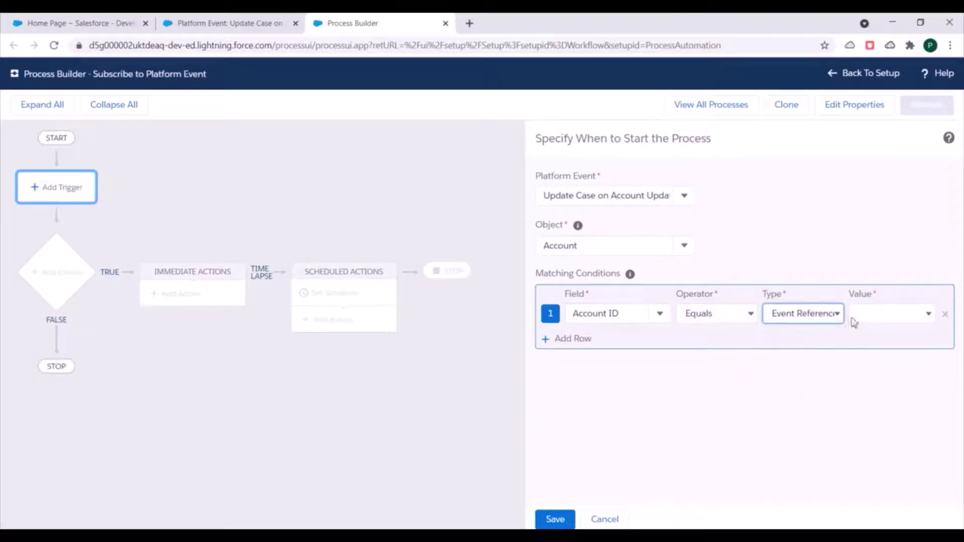
click(877, 313)
click(879, 344)
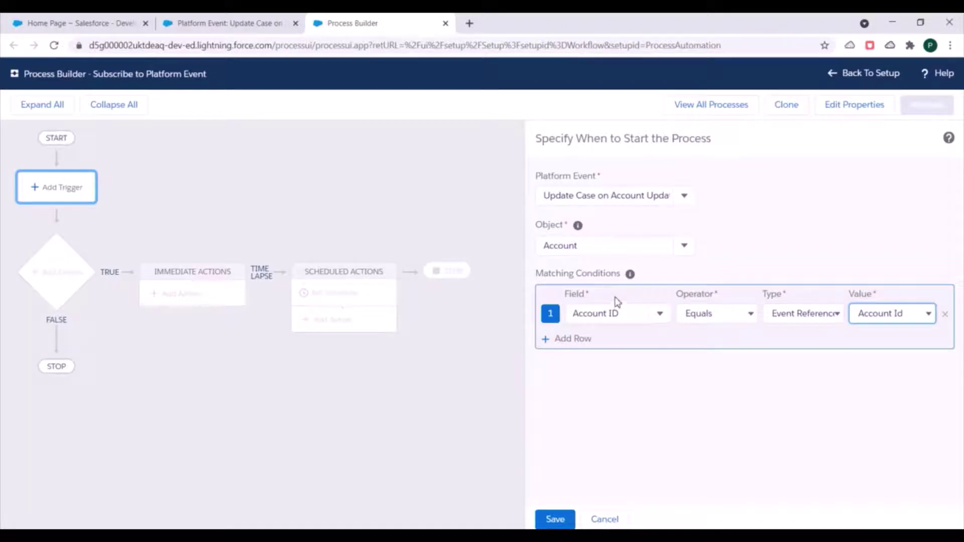
click(554, 519)
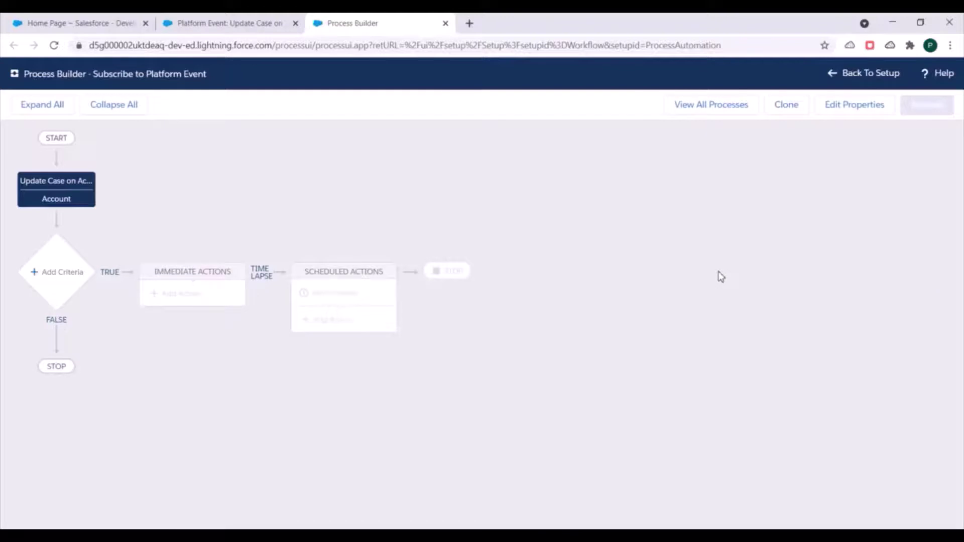
- Add criteria 'Update Accounts' set to 'No criteria—just execute the actions!' and save it
click(49, 267)
click(497, 197)
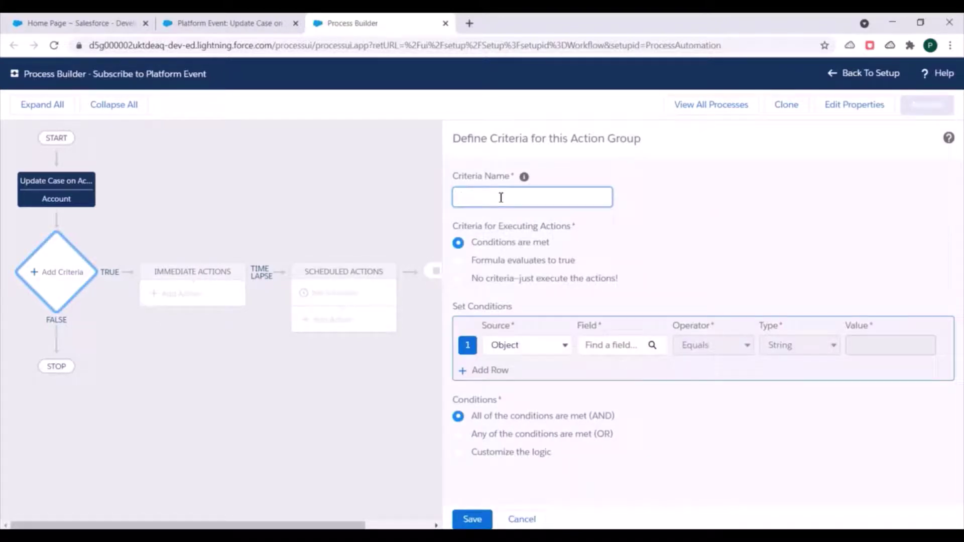
text(Update Accounts)
click(510, 279)
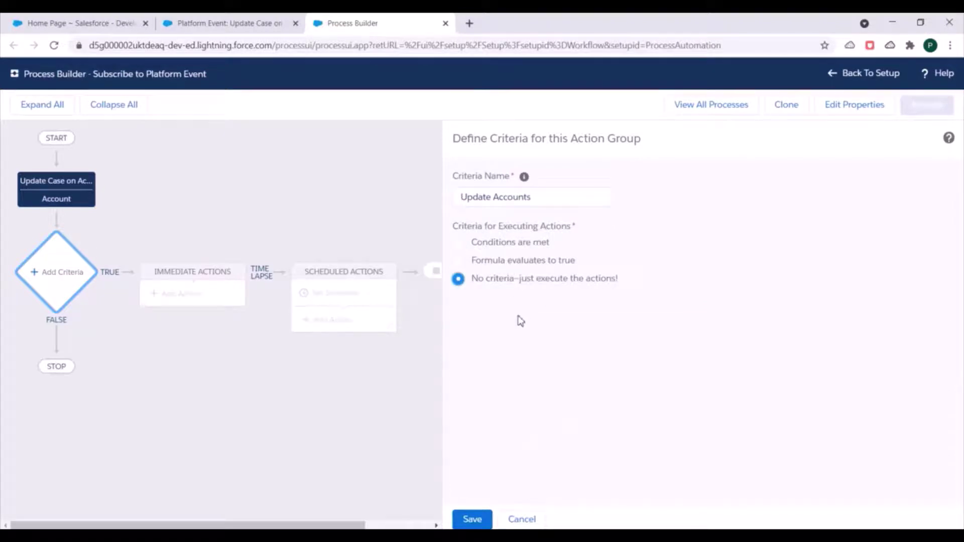
click(470, 519)
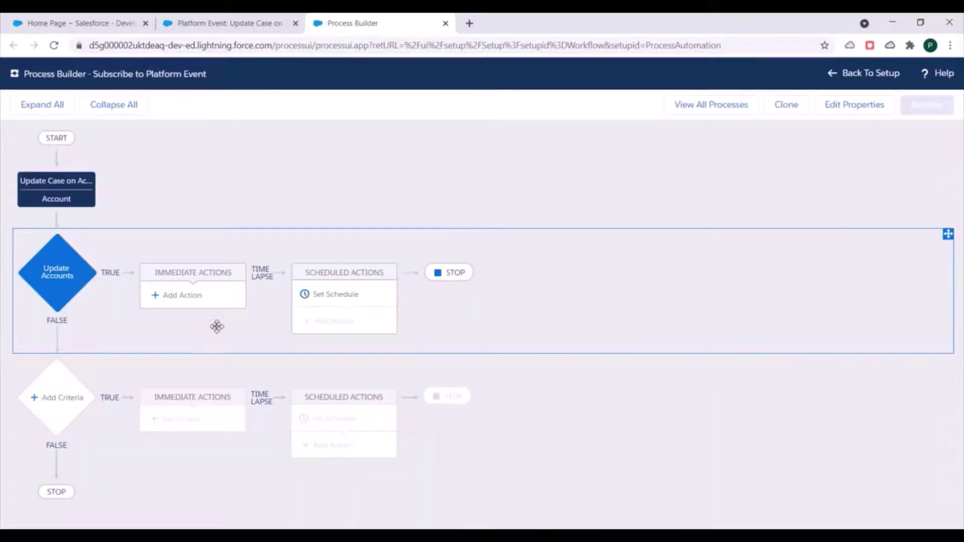
- Add an immediate Update Records action named 'Update Case Records'
click(194, 295)
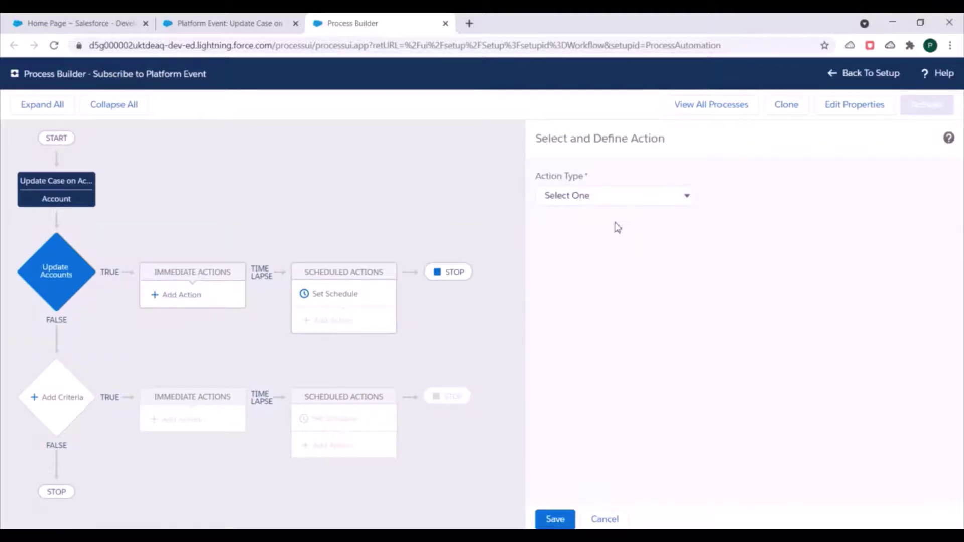
click(614, 191)
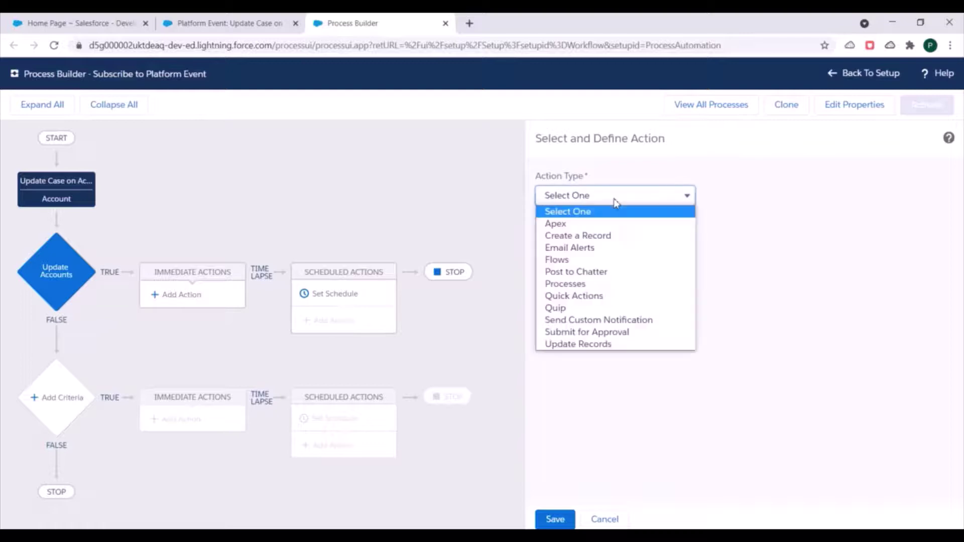
click(622, 344)
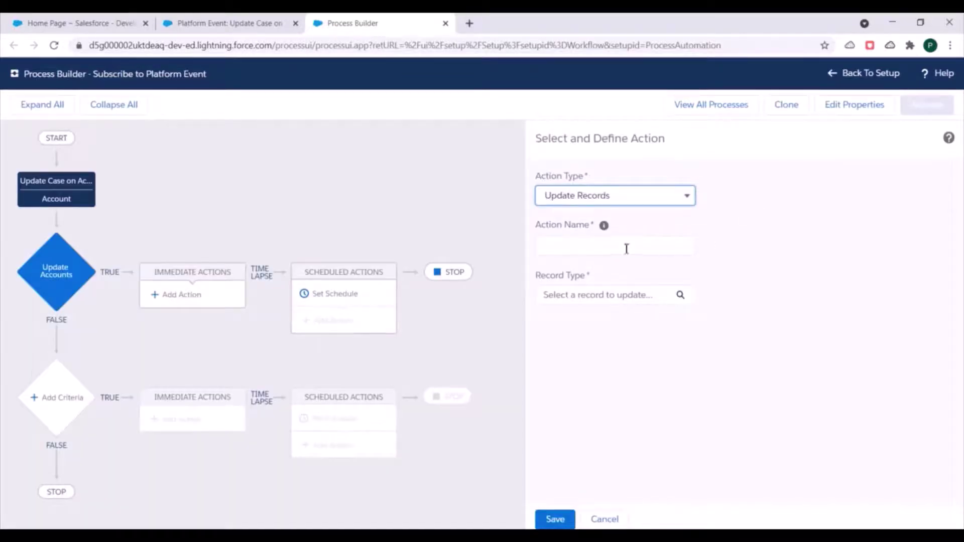
click(626, 247)
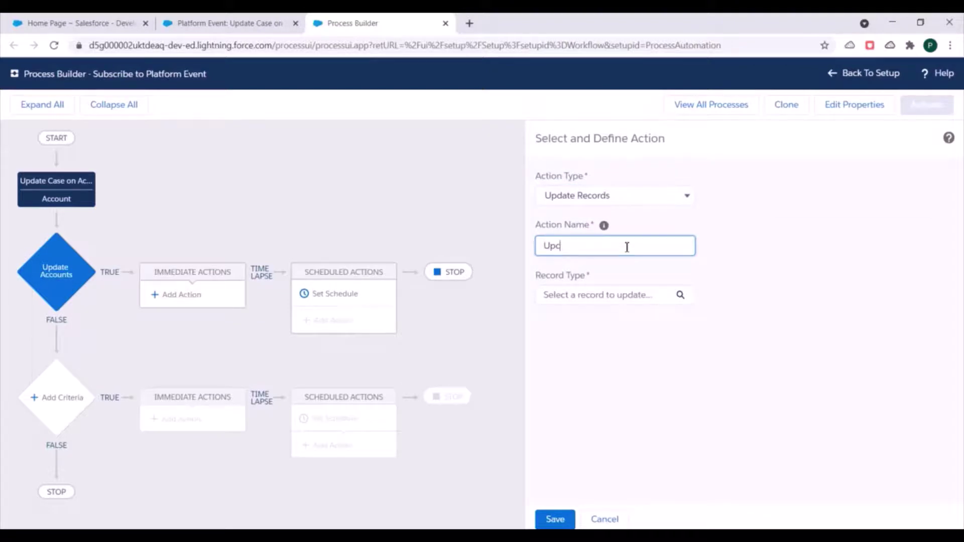
text(Update Case REcords)
- Point the action's records to the Cases related to the Account
click(646, 298)
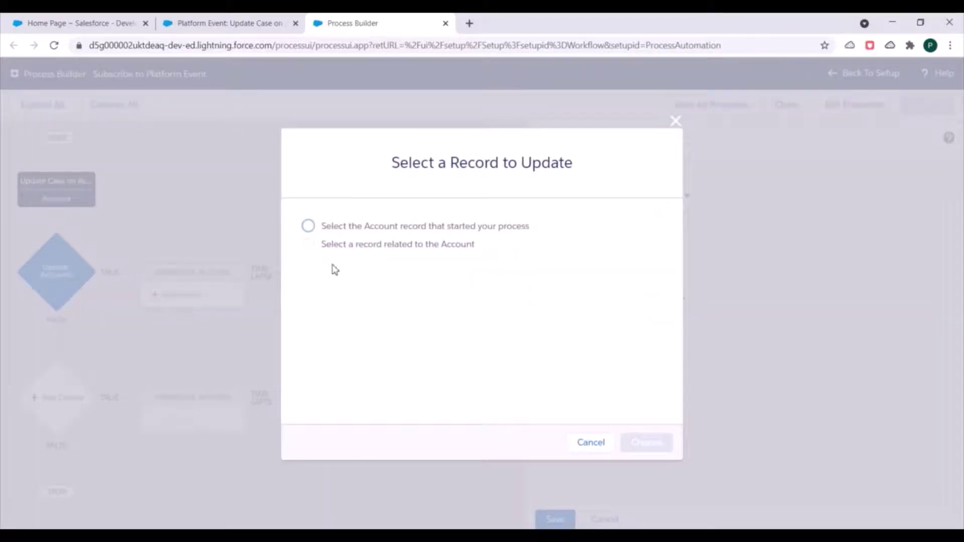
click(409, 249)
text(case)
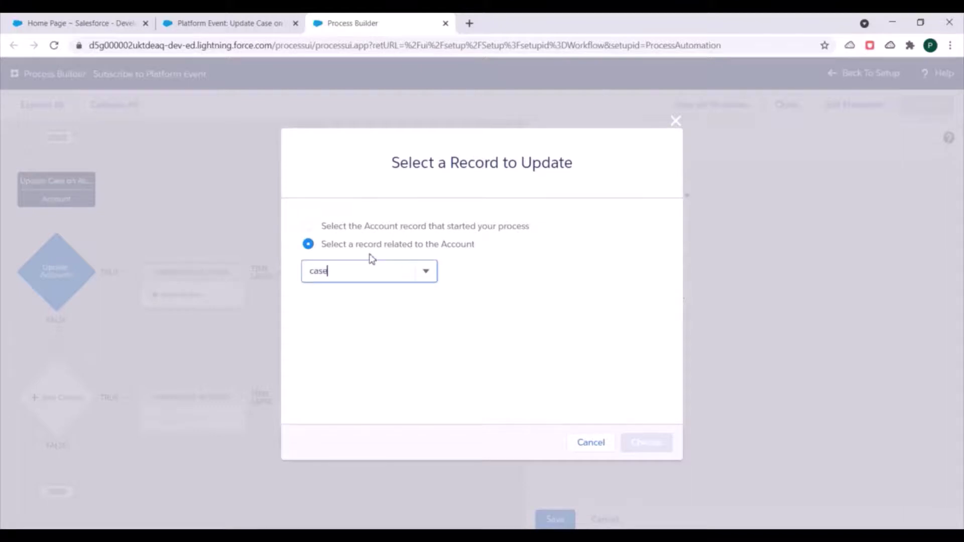
click(351, 298)
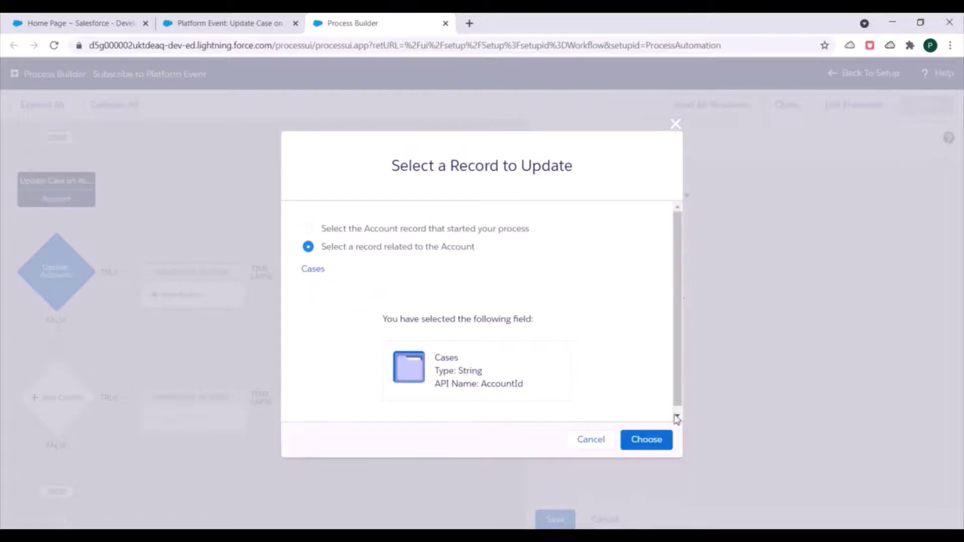
click(651, 446)
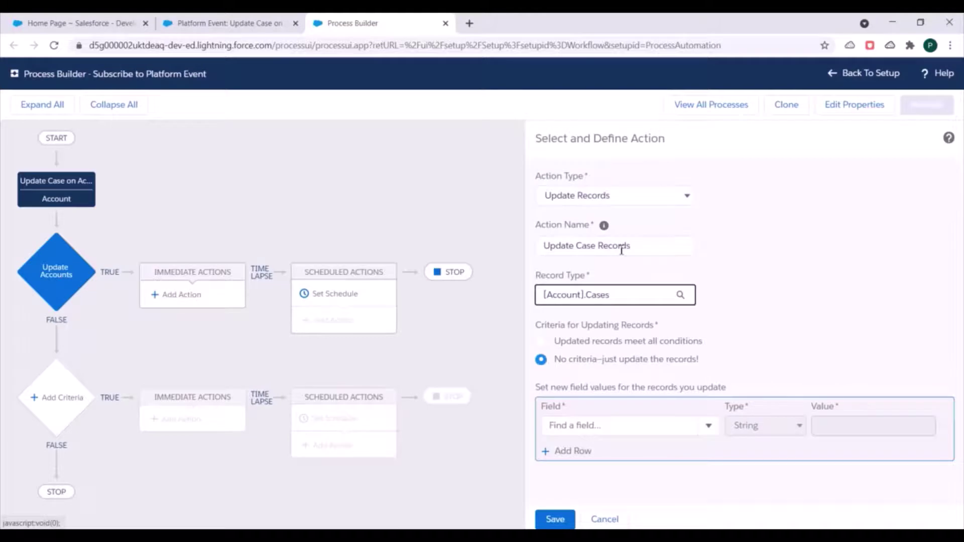
- Set the cases' DeadlineDate field to the event reference DeadlineDate and save the action
click(608, 427)
text(dead)
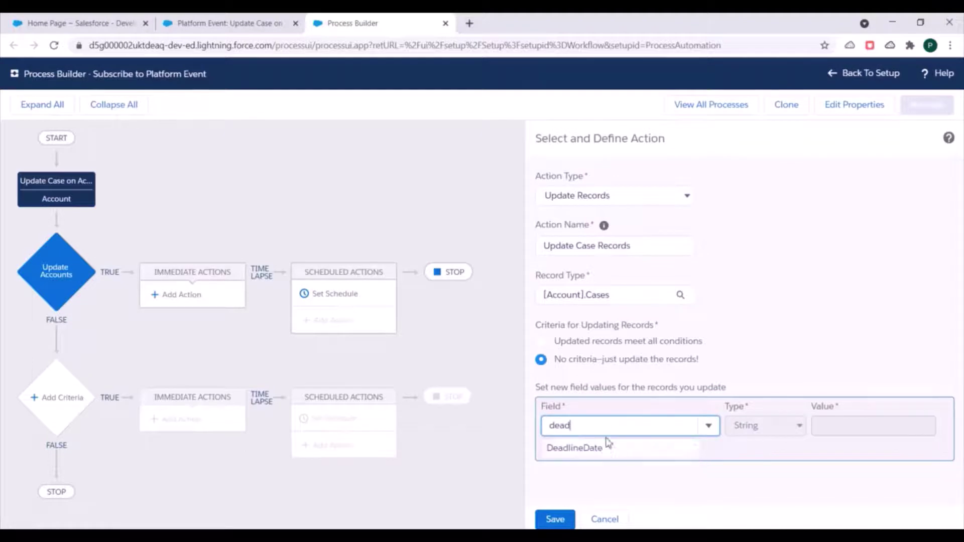
click(575, 448)
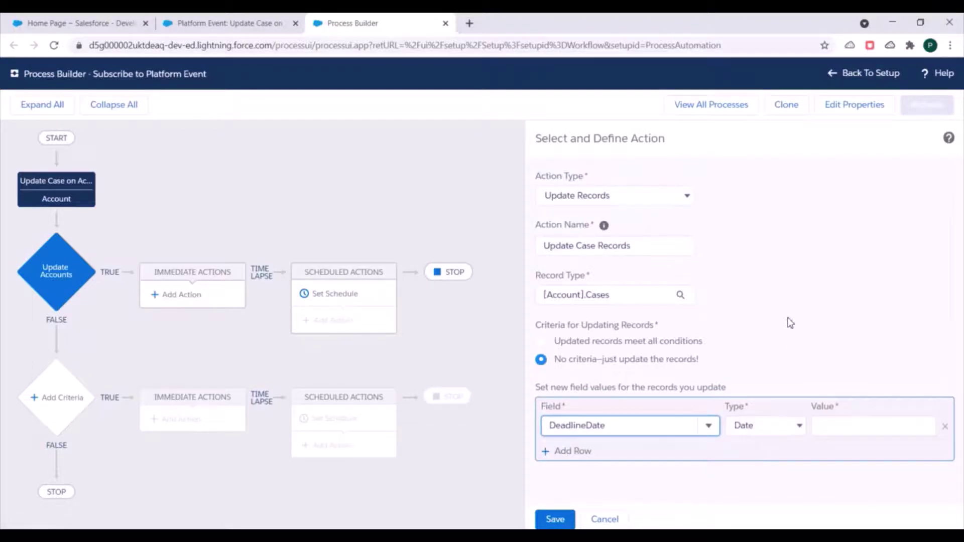
click(763, 432)
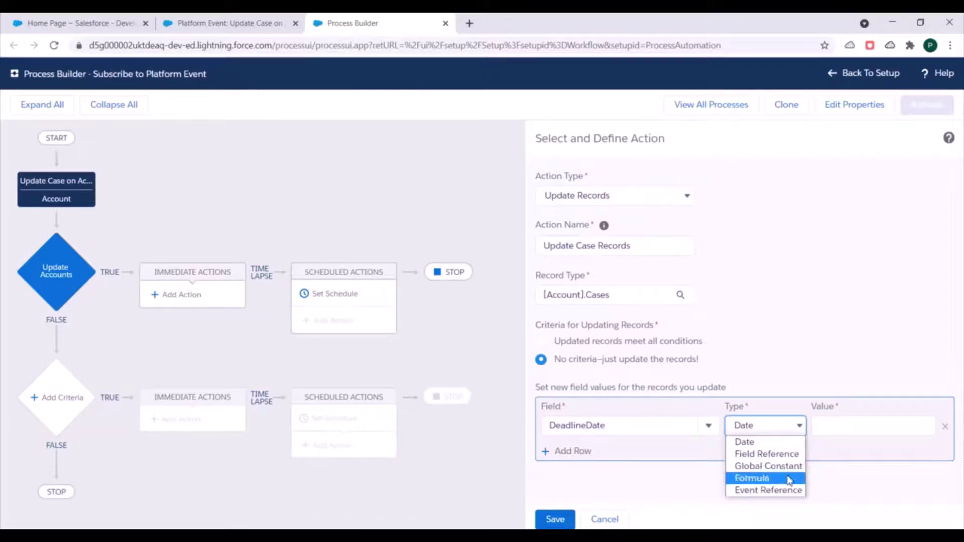
click(764, 495)
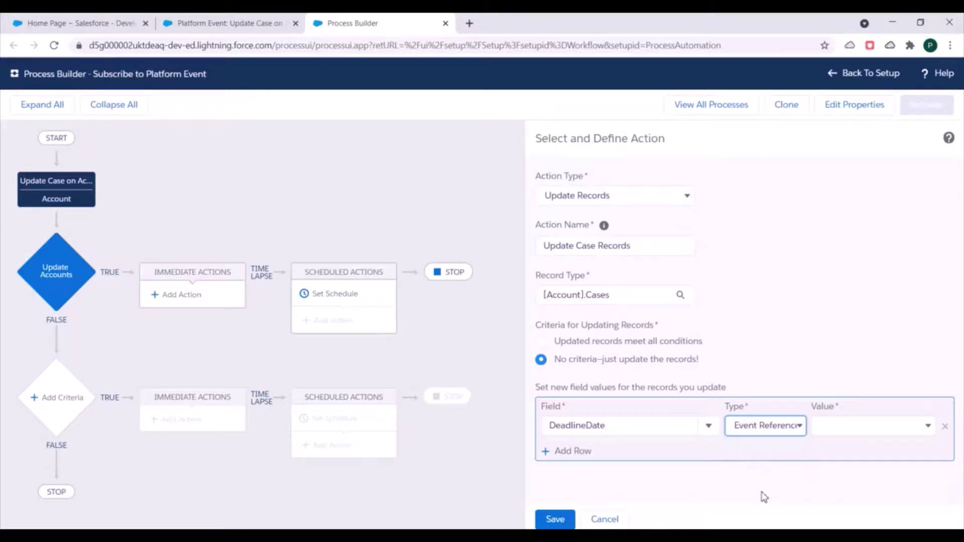
click(842, 431)
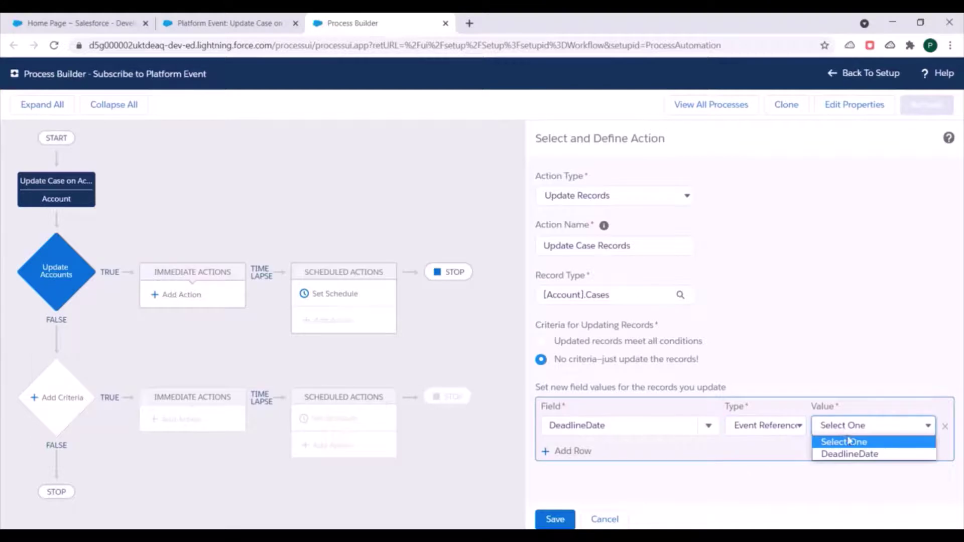
click(853, 453)
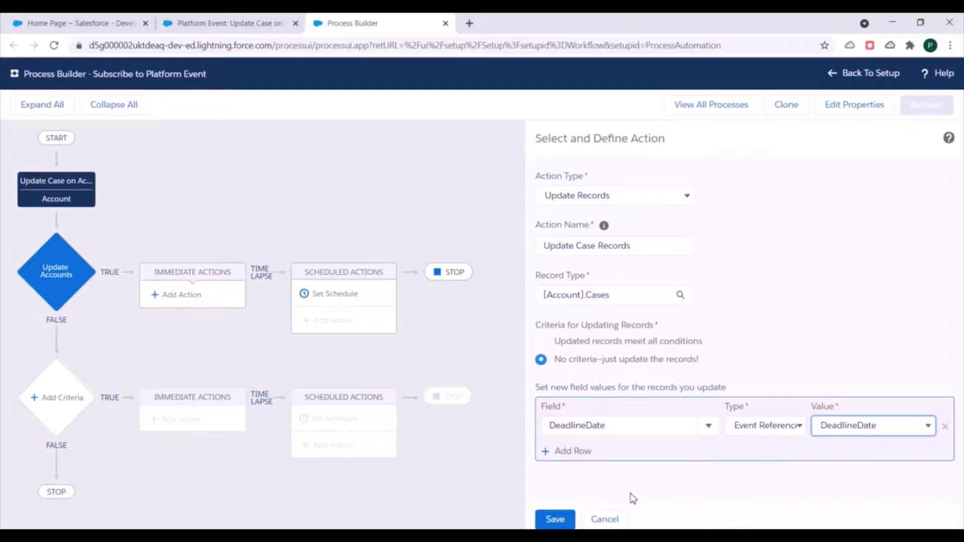
click(555, 519)
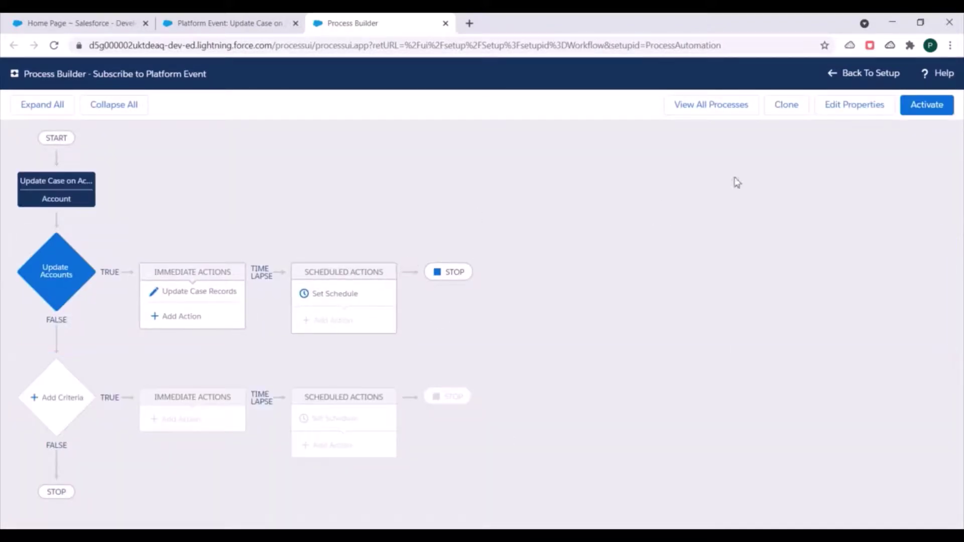
- Activate the Subscribe to Platform Event process and confirm the version activation
click(934, 106)
click(645, 362)
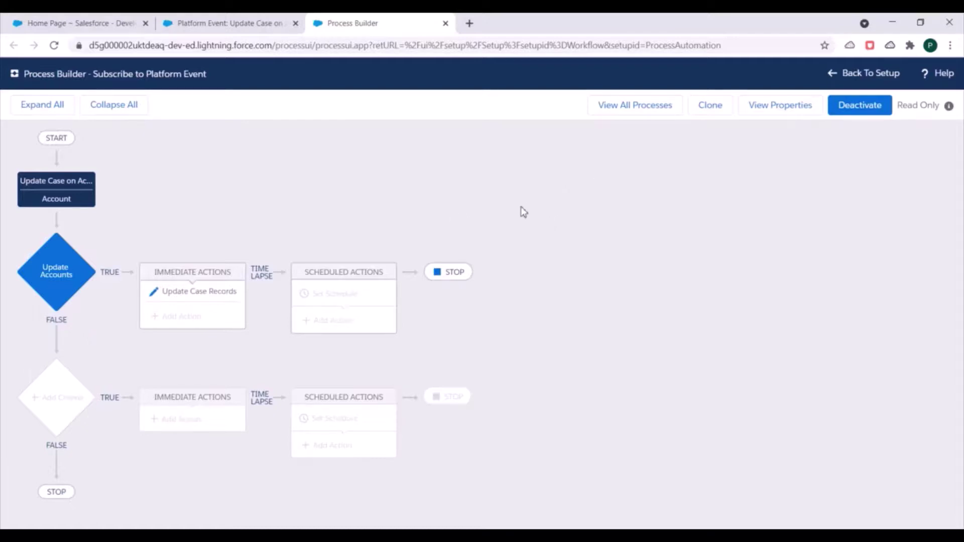
- Return to the platform event page and open Accounts in a new browser tab
click(226, 23)
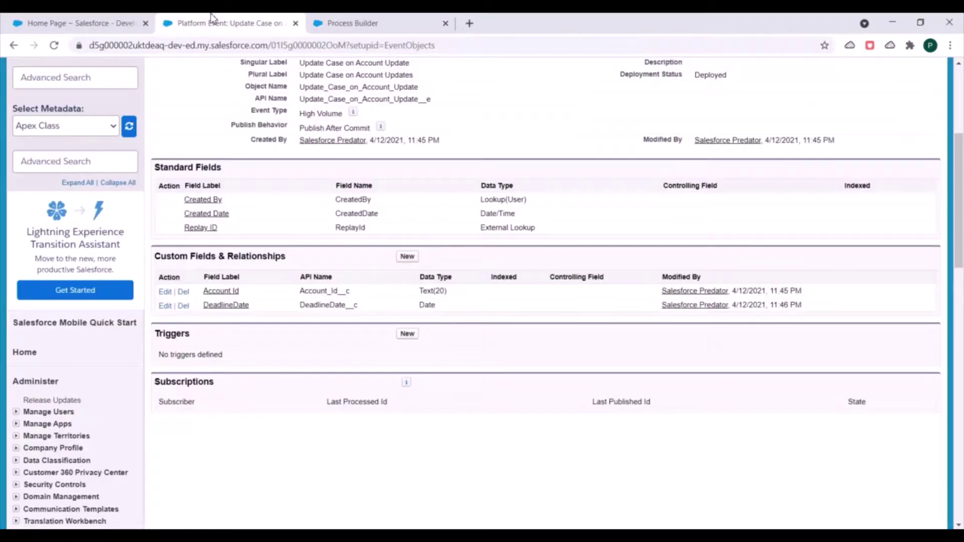
scroll(313, 176, up, 5)
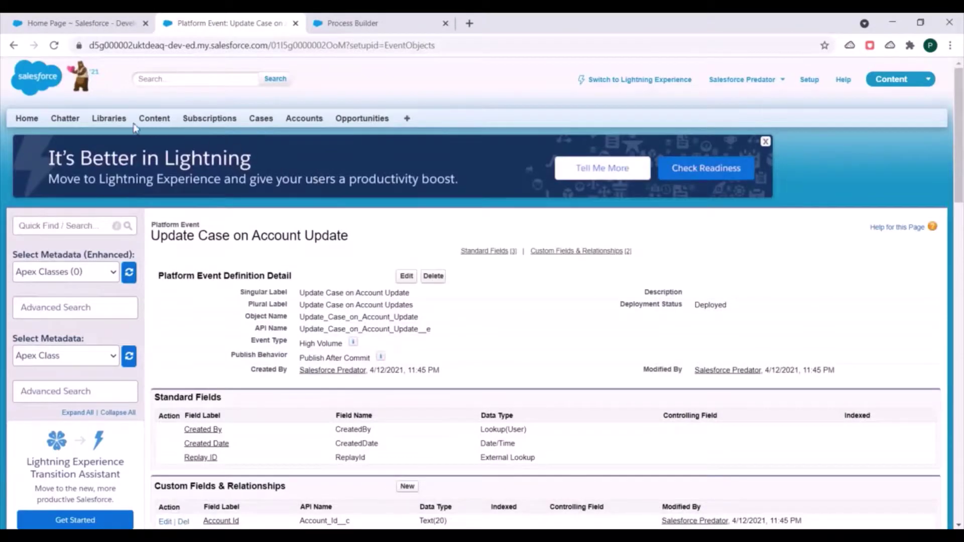
right_click(299, 118)
click(315, 129)
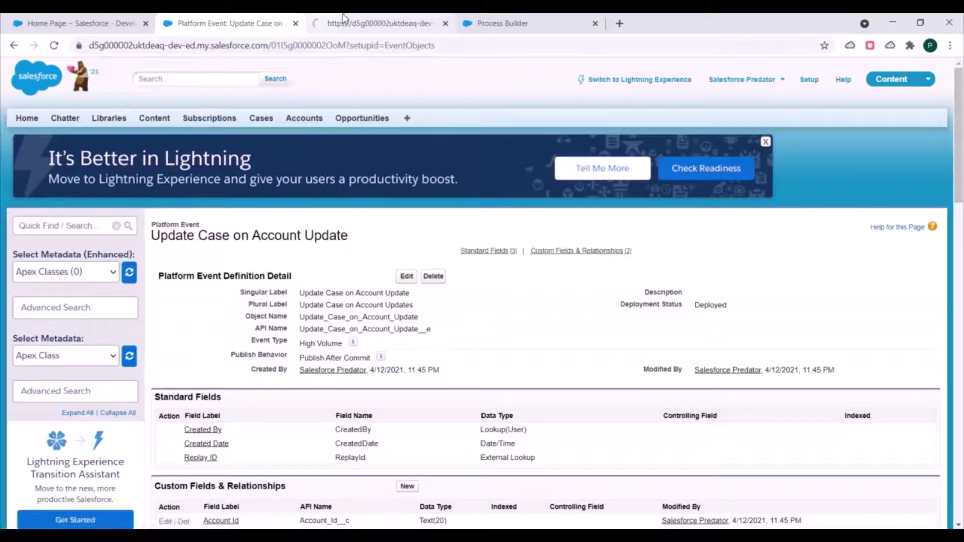
click(343, 20)
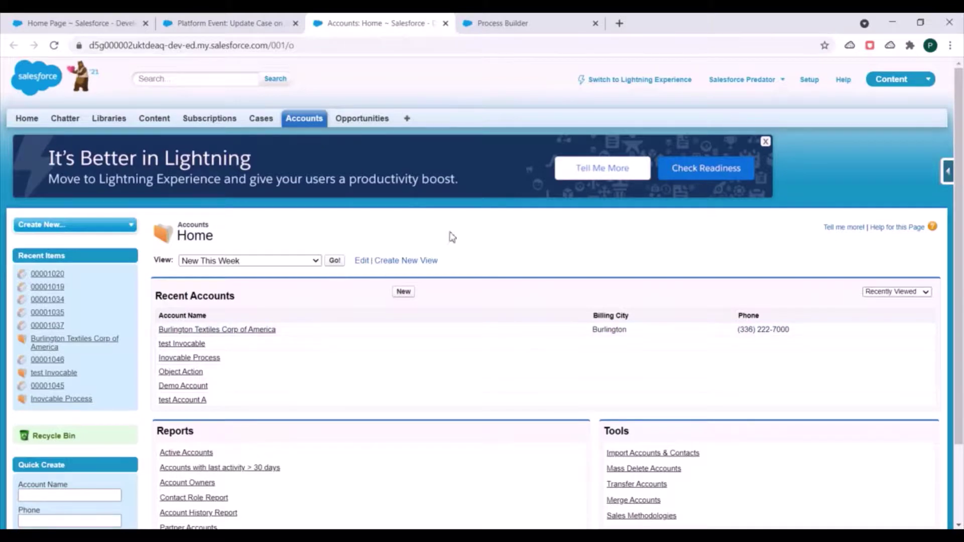
- Open the Burlington Textiles Corp of America account and scroll to its Cases list
scroll(402, 271, down, 1)
click(250, 273)
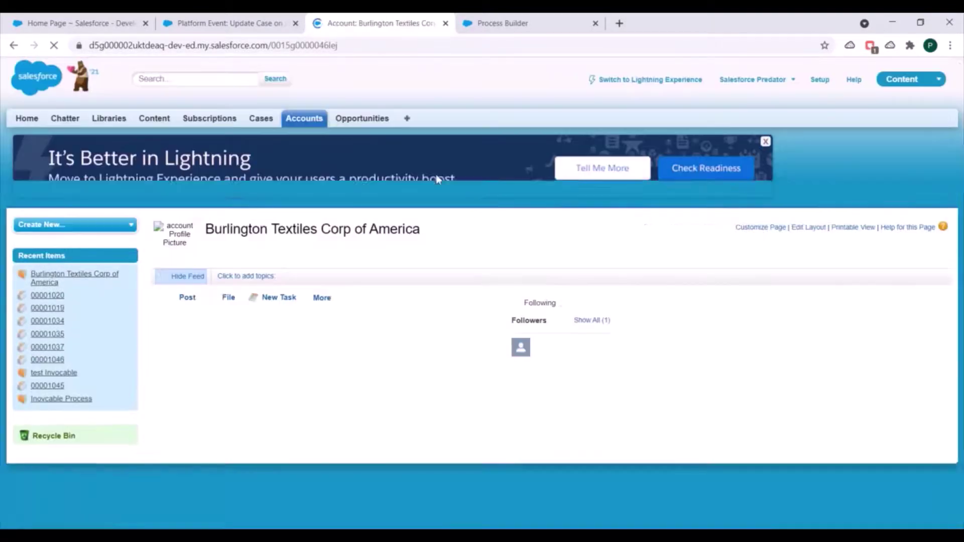
scroll(402, 232, down, 12)
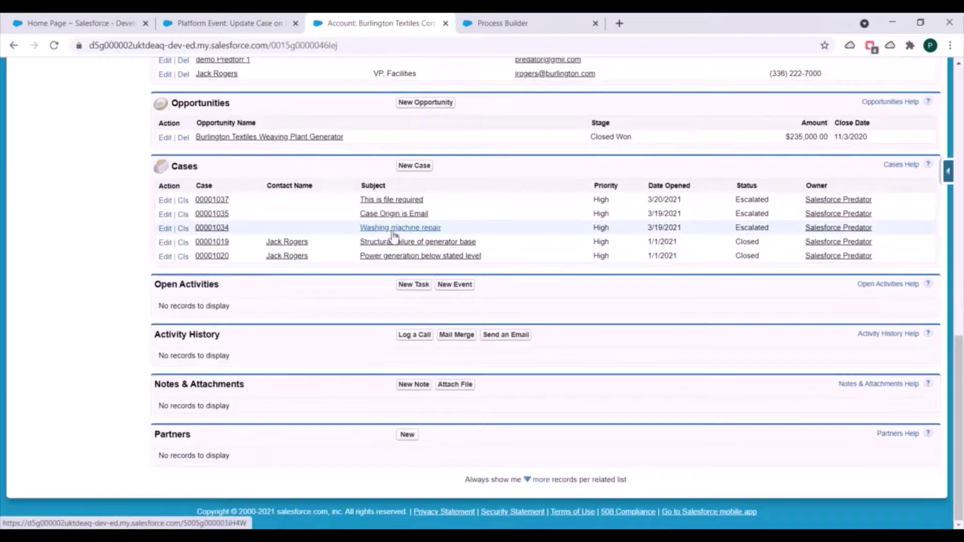
scroll(303, 308, up, 2)
- Open four of the account's related cases, including 00001019 and 00001020, in separate tabs
ctrl+click(212, 326)
ctrl+click(224, 354)
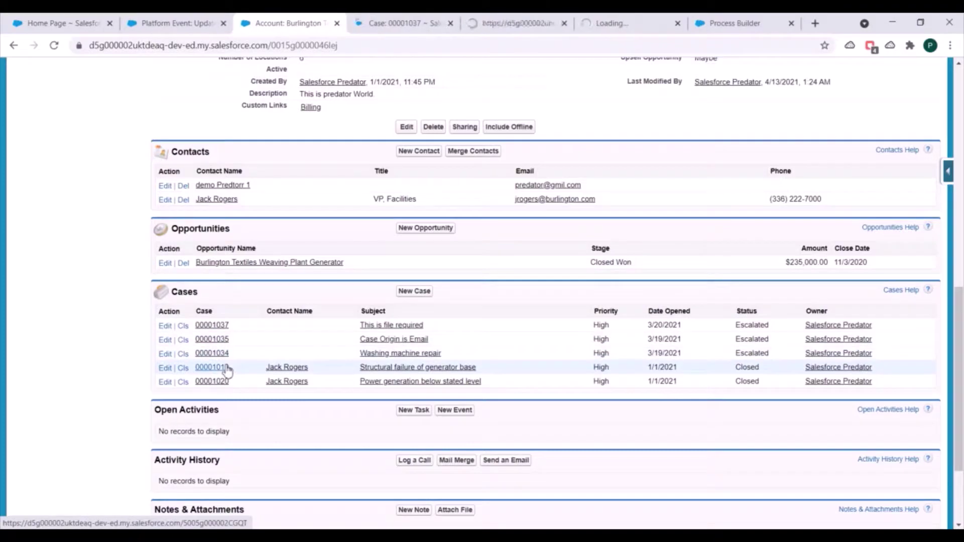
ctrl+click(224, 368)
ctrl+click(221, 381)
scroll(348, 277, up, 1)
scroll(348, 277, up, 5)
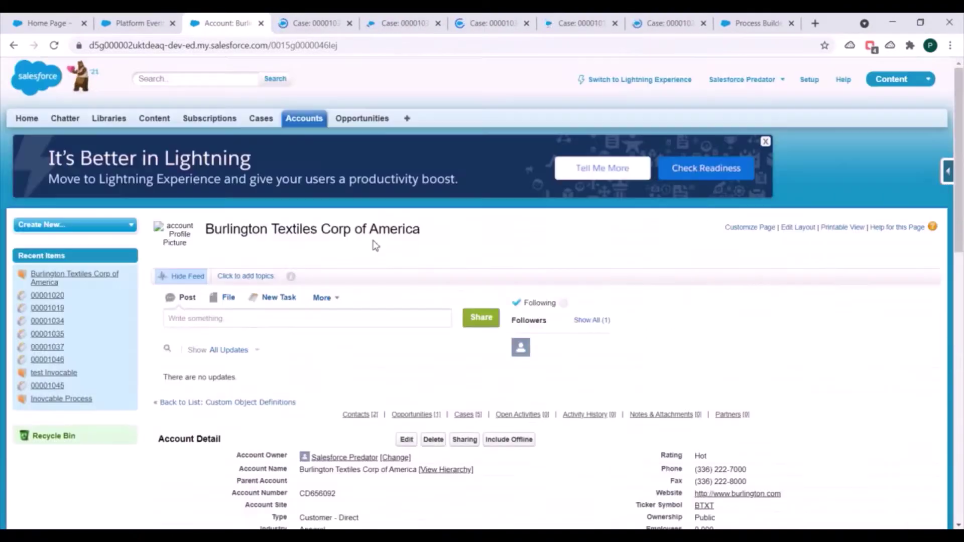
scroll(499, 149, down, 1)
scroll(501, 146, down, 2)
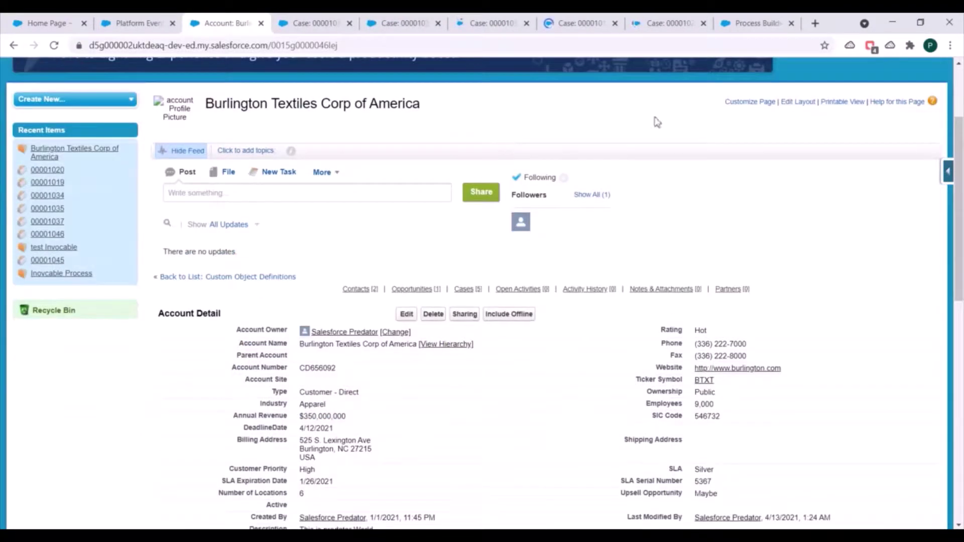
scroll(409, 157, down, 4)
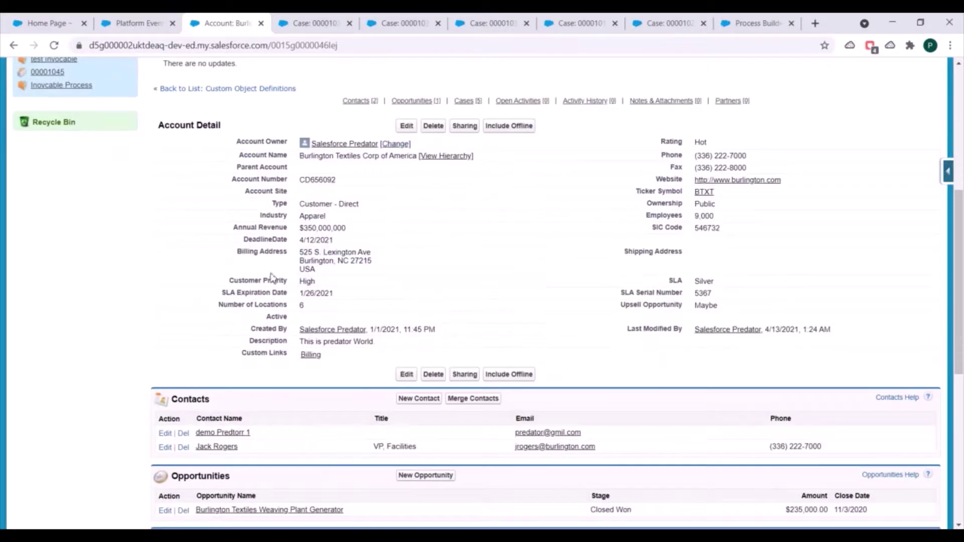
- Search each case tab for DeadlineDate to confirm it is blank, then return to the account
drag(243, 242, 290, 244)
key(ctrl+c)
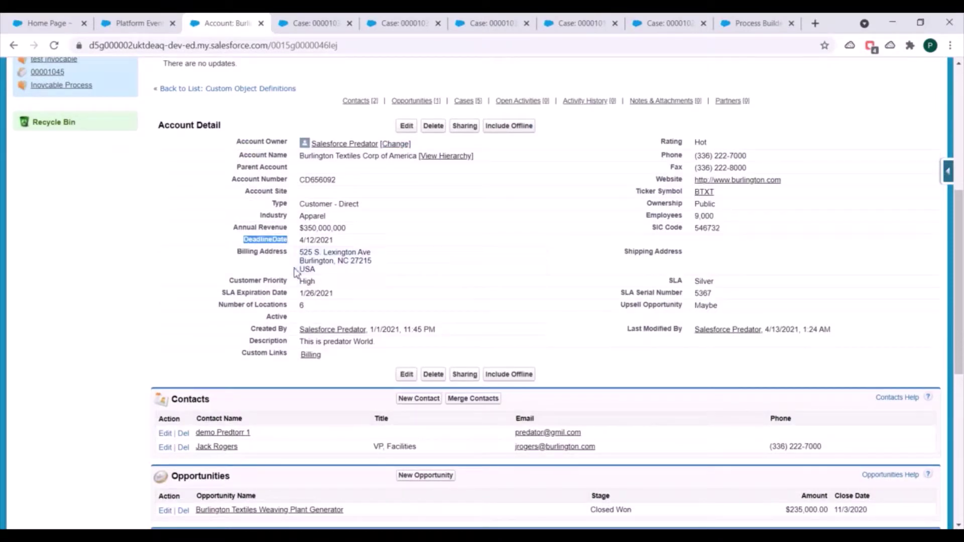
click(312, 24)
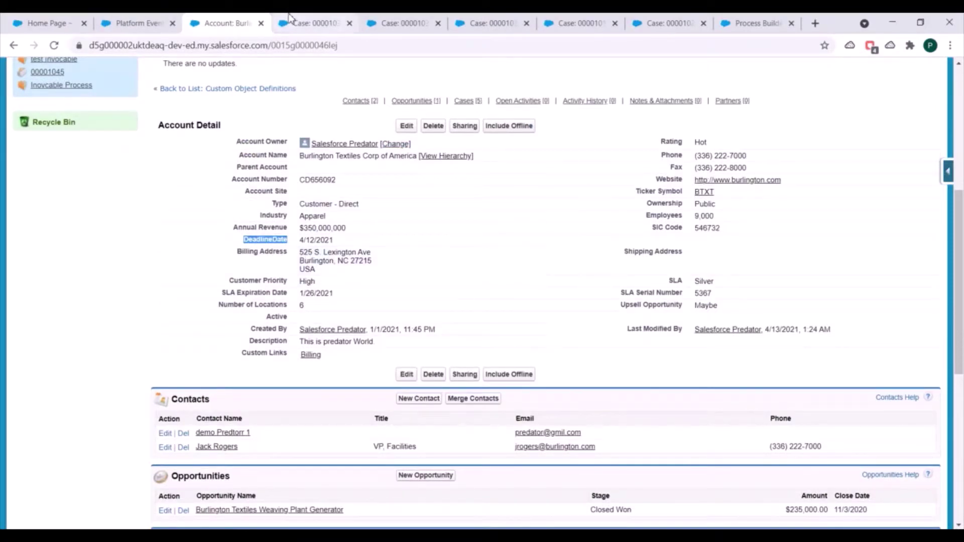
key(ctrl+f)
key(ctrl+v)
click(401, 23)
key(ctrl+f)
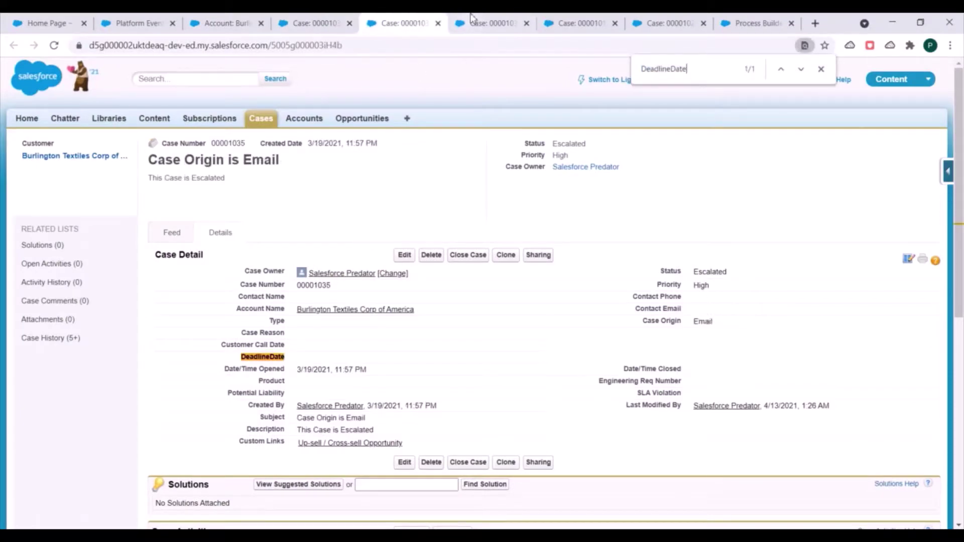
click(480, 24)
key(ctrl+f)
click(227, 23)
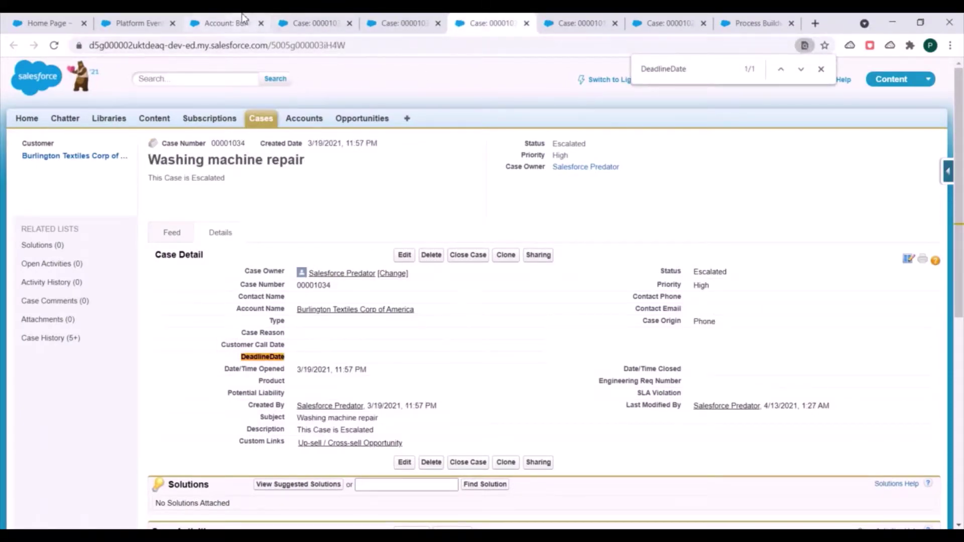
- Change the Burlington Textiles account's DeadlineDate to 4/14/2021 with the date picker and save
double_click(372, 180)
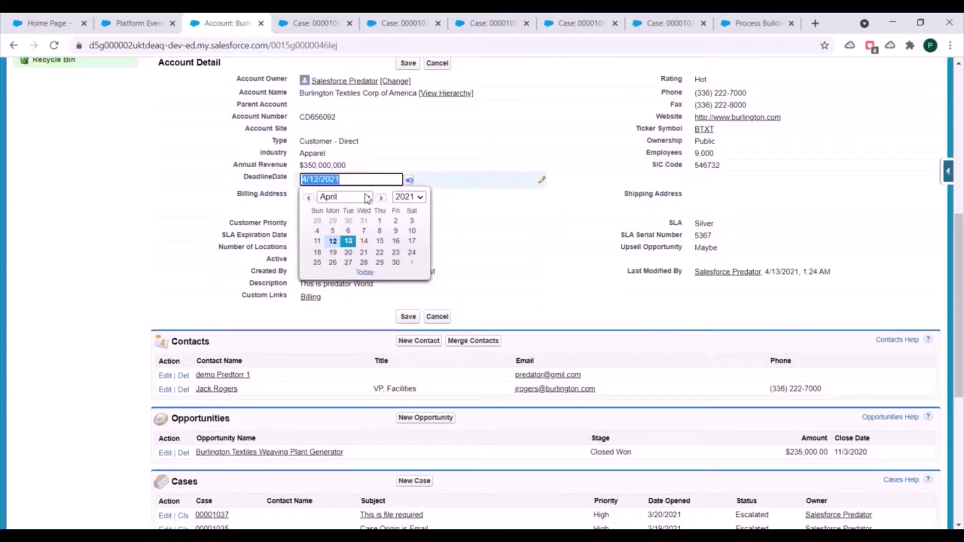
click(366, 242)
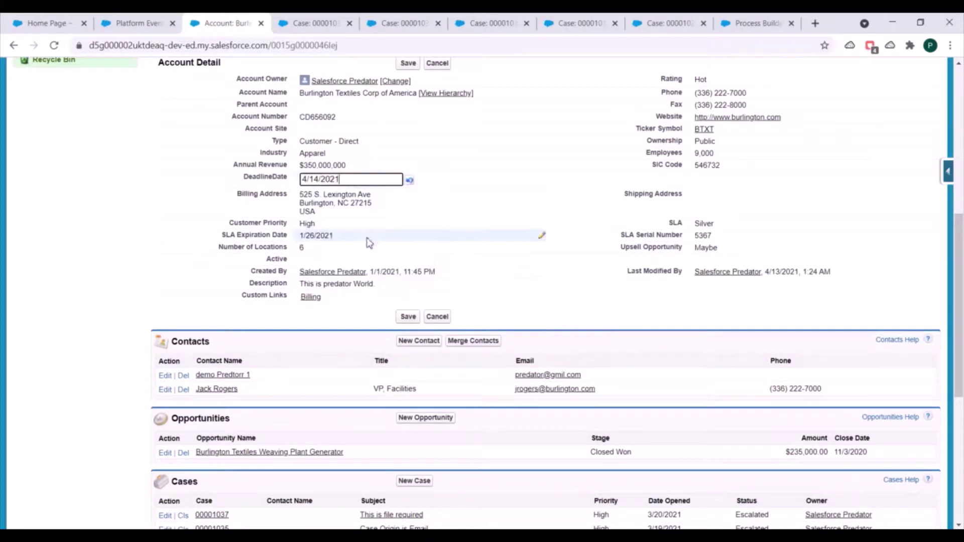
scroll(435, 255, up, 1)
scroll(472, 216, up, 2)
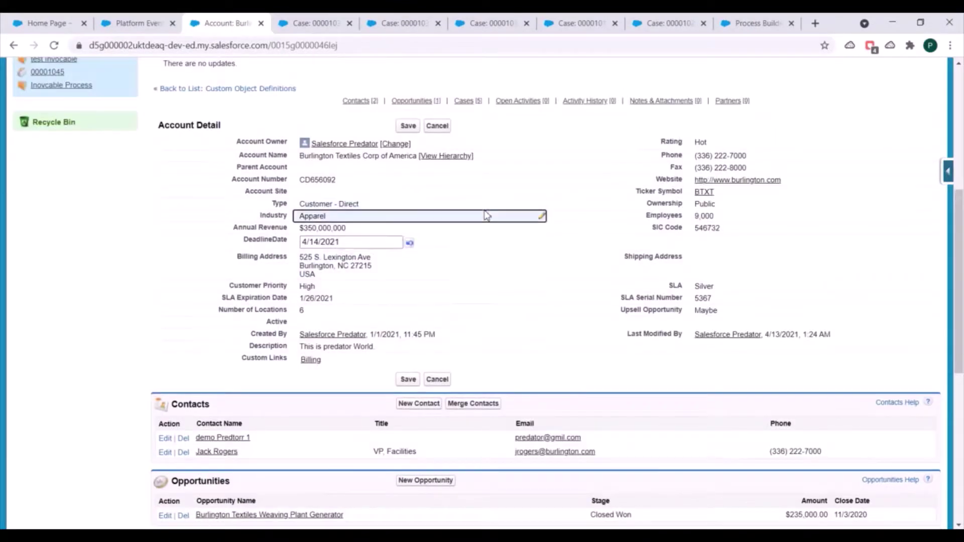
click(409, 126)
scroll(553, 260, up, 2)
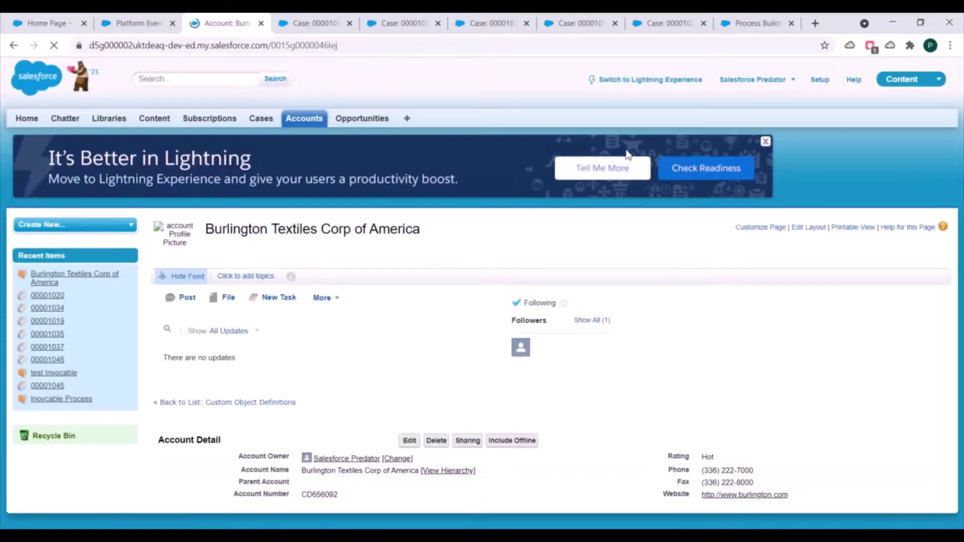
scroll(523, 201, down, 5)
- Reload cases 00001037 and the Case Origin is Email case to show DeadlineDate 4/14/2021
click(319, 23)
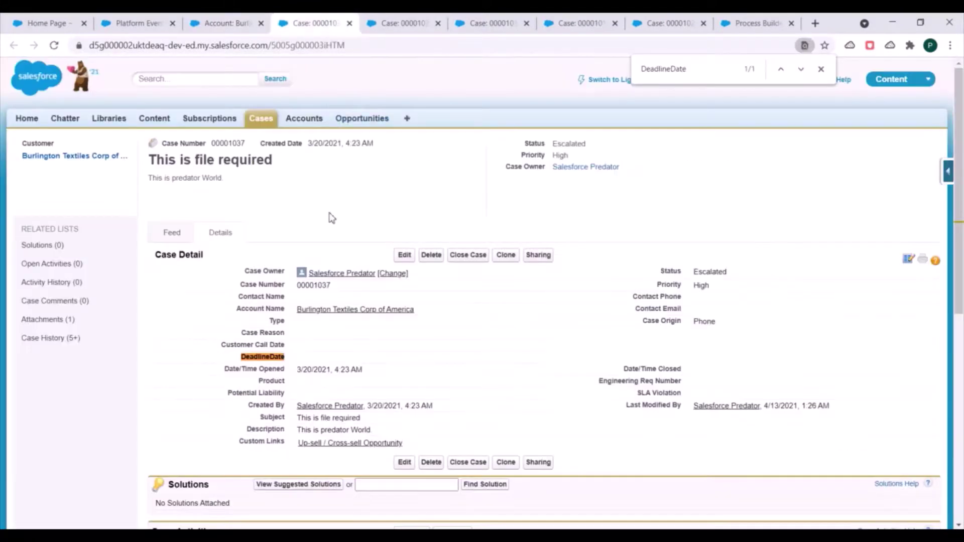
scroll(329, 215, down, 1)
click(55, 46)
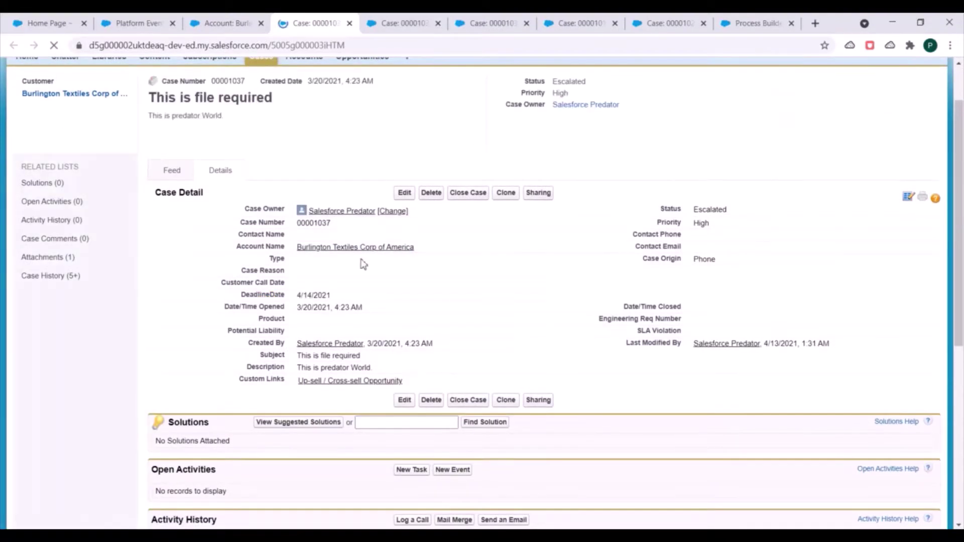
drag(240, 294, 284, 294)
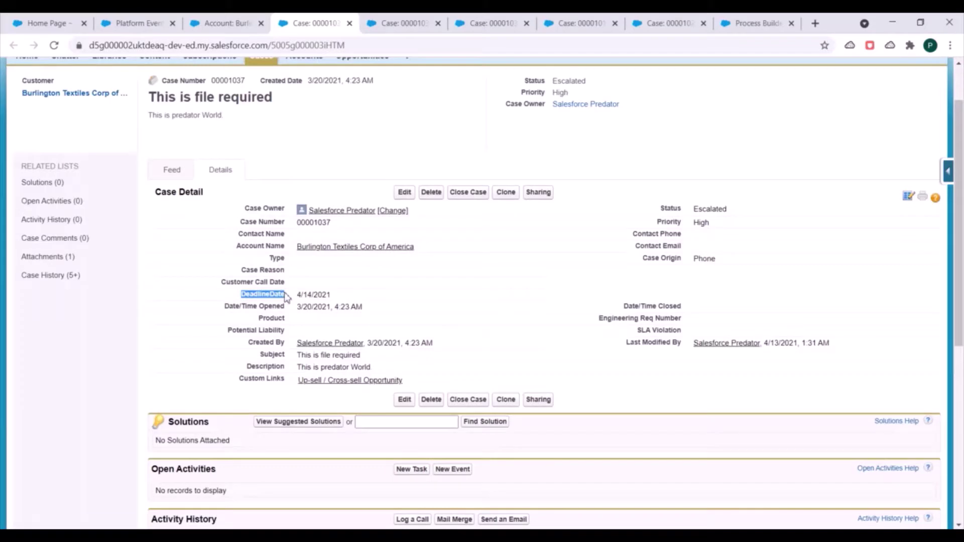
click(391, 20)
click(53, 46)
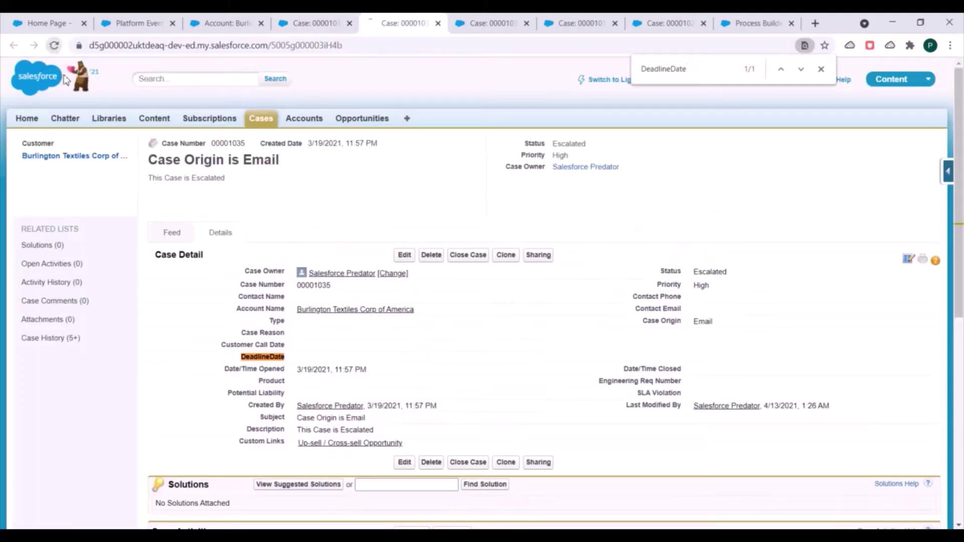
drag(246, 357, 285, 357)
- Reload the Washing machine repair case, then go back to the Update Case on Account Update event
key(ctrl+Tab)
click(53, 47)
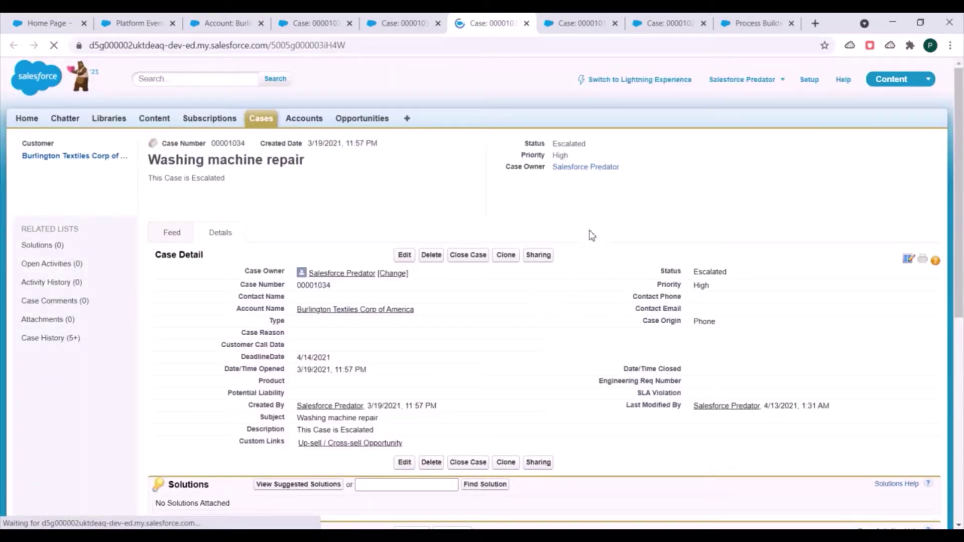
scroll(407, 354, down, 3)
scroll(351, 273, up, 3)
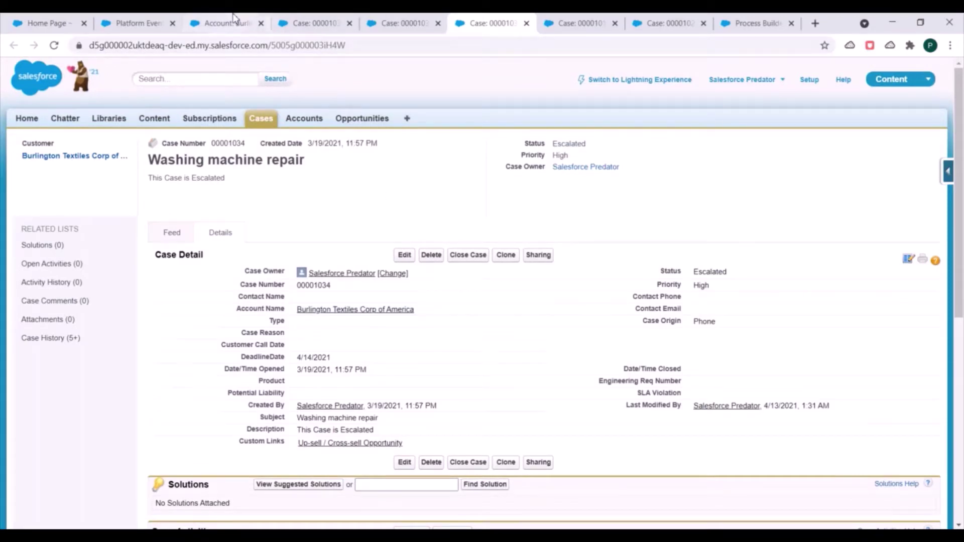
click(135, 17)
scroll(467, 238, down, 3)
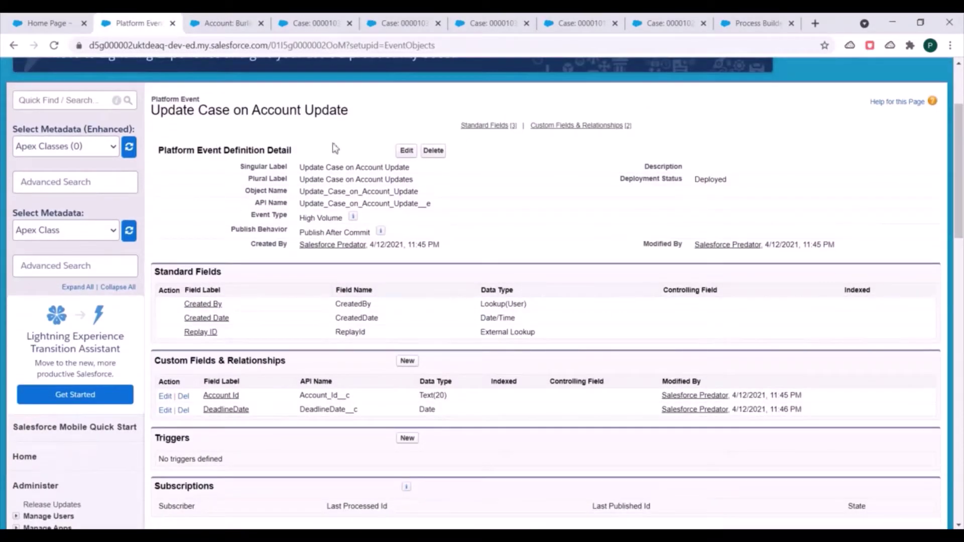
- Reload the platform event page and locate the subscriber flow in the Subscriptions section
scroll(251, 140, down, 1)
scroll(301, 276, up, 1)
click(53, 45)
scroll(507, 188, down, 5)
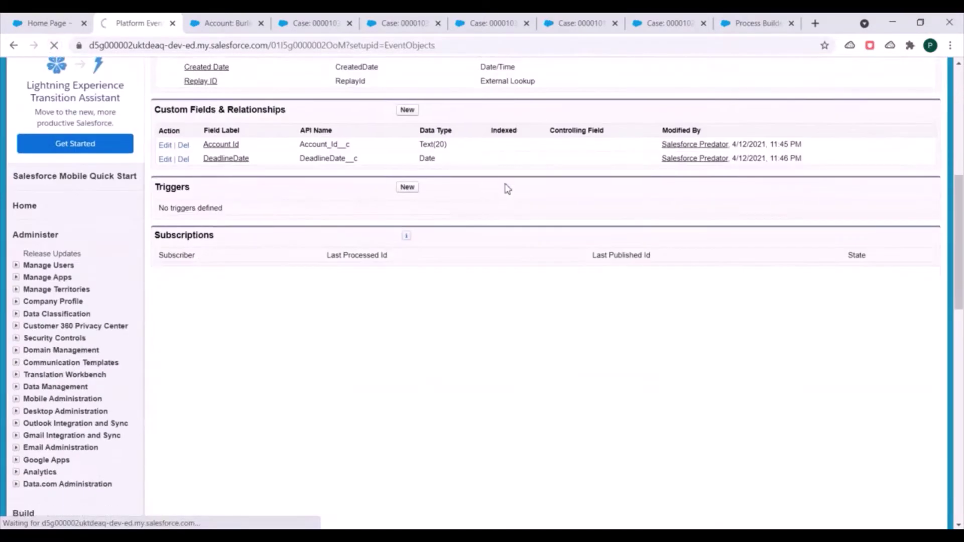
scroll(359, 204, down, 10)
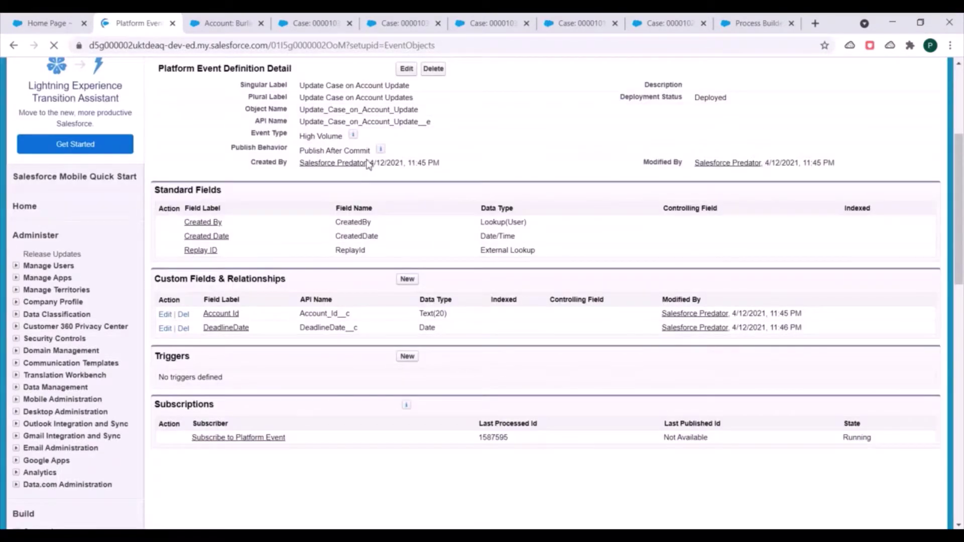
scroll(336, 319, up, 4)
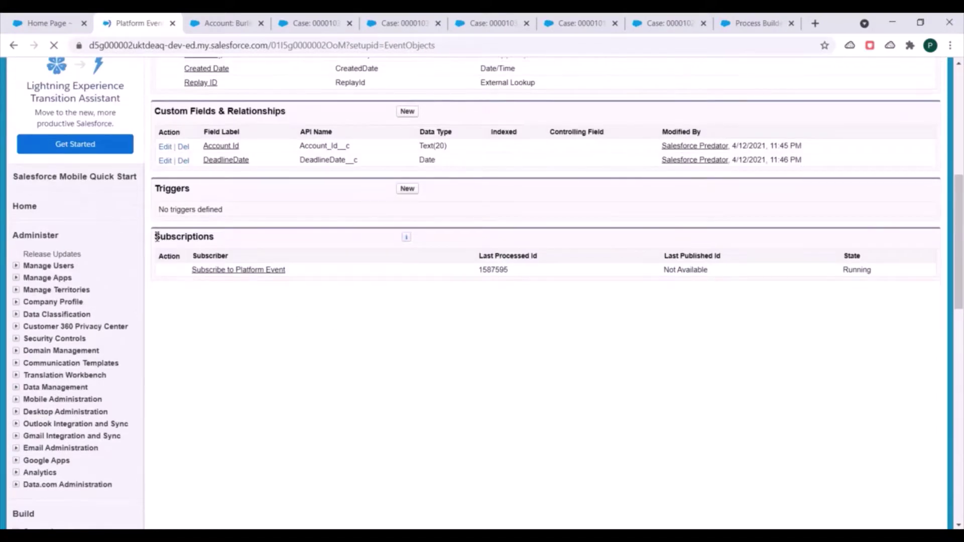
drag(156, 236, 217, 240)
drag(185, 273, 290, 271)
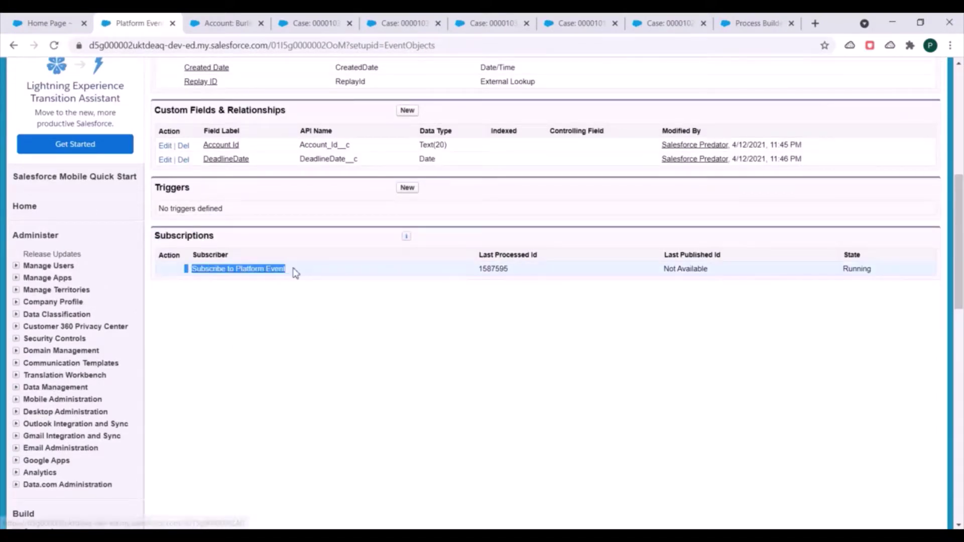
scroll(317, 256, up, 5)
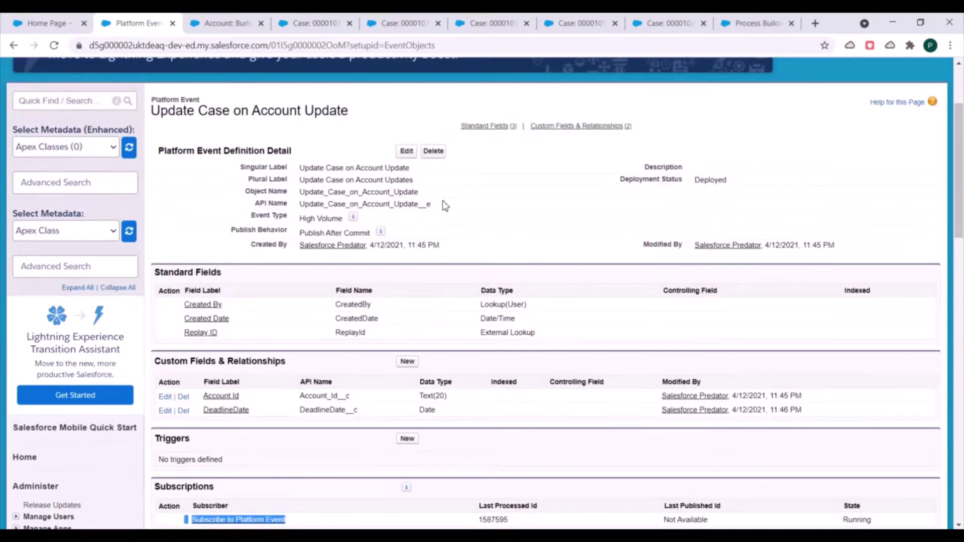
scroll(444, 206, down, 4)
click(319, 415)
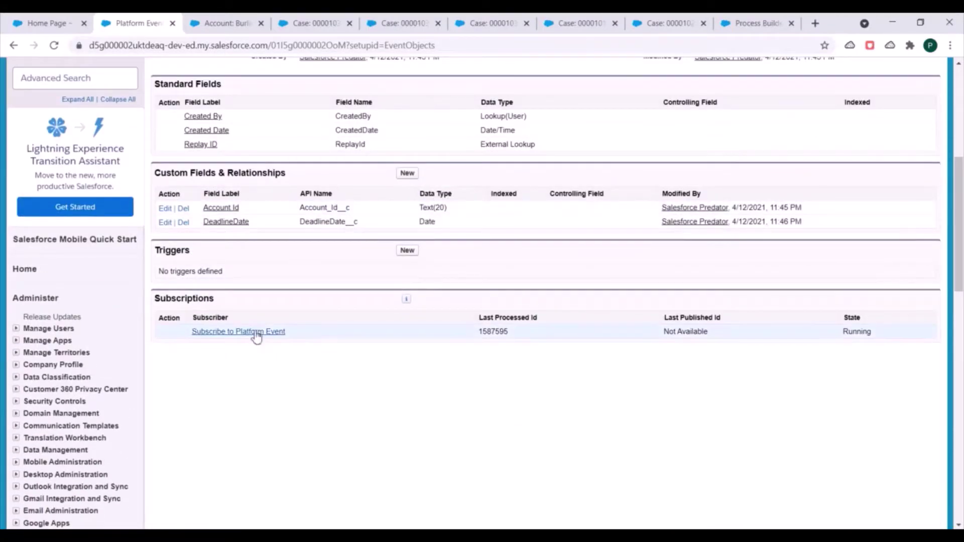
- Open the Subscribe to Platform Event flow in a new tab, showing Active version 1
right_click(260, 334)
click(274, 340)
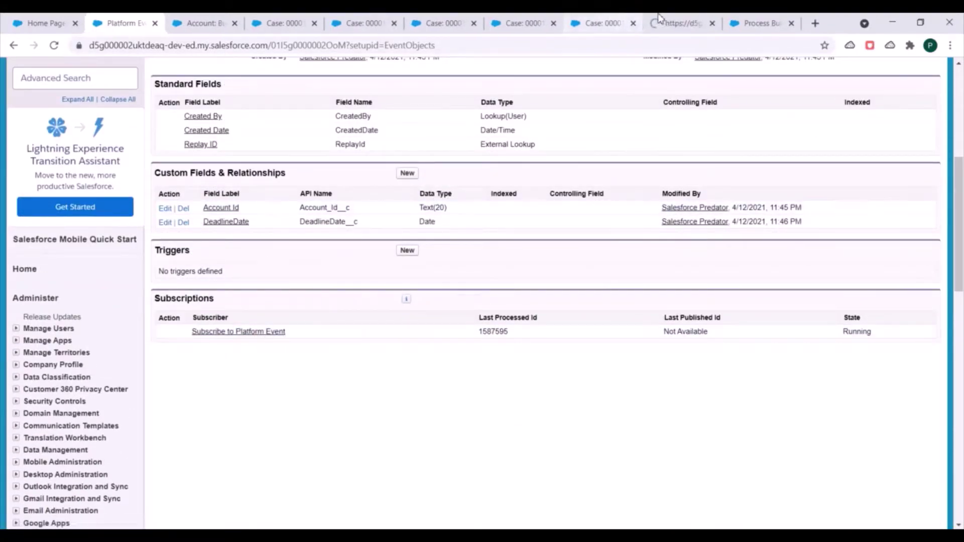
drag(669, 18, 189, 21)
scroll(491, 333, down, 1)
- Highlight the flow's Active status and its Flow API Name field
drag(301, 330, 324, 332)
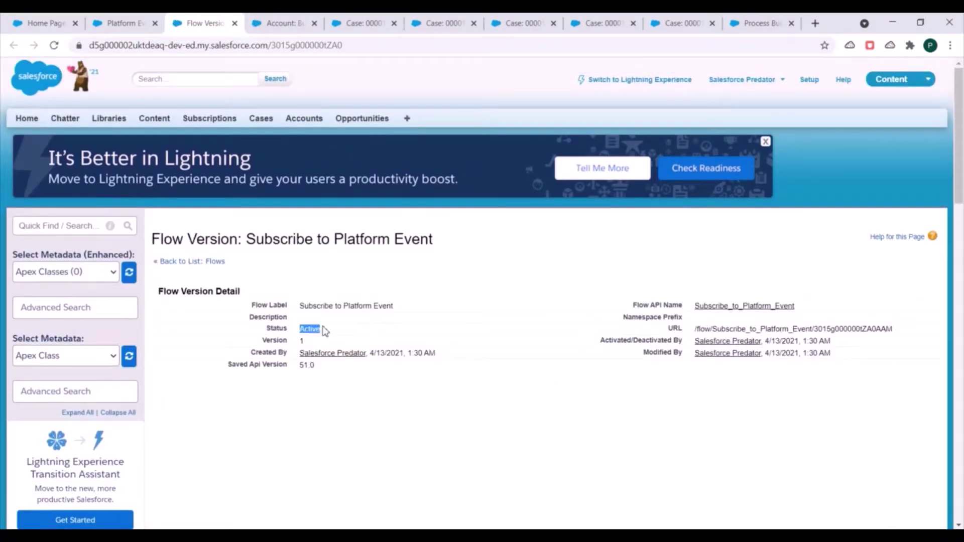
click(304, 342)
drag(632, 308, 695, 304)
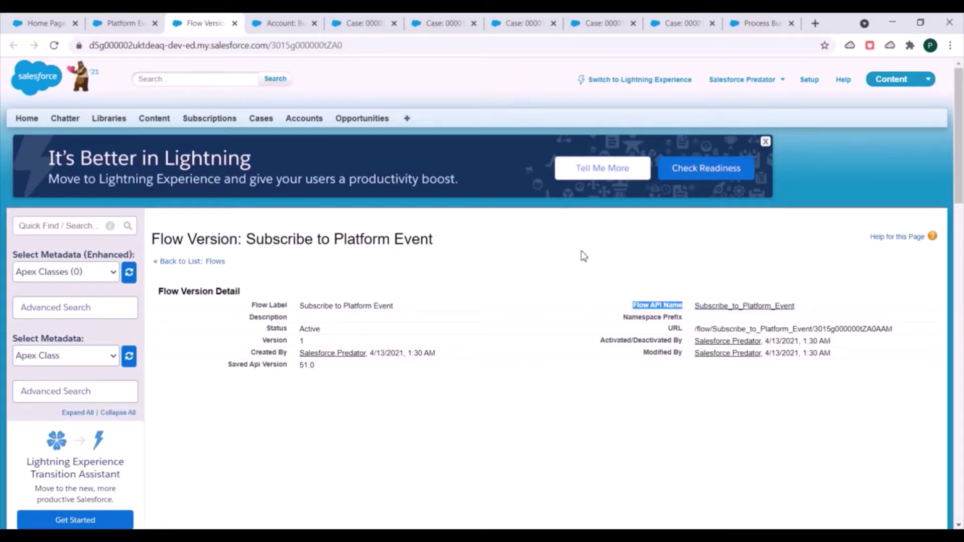
- Go via the account tab to case 00001035, now showing DeadlineDate 4/14/2021
scroll(583, 259, down, 1)
scroll(512, 277, up, 1)
click(284, 24)
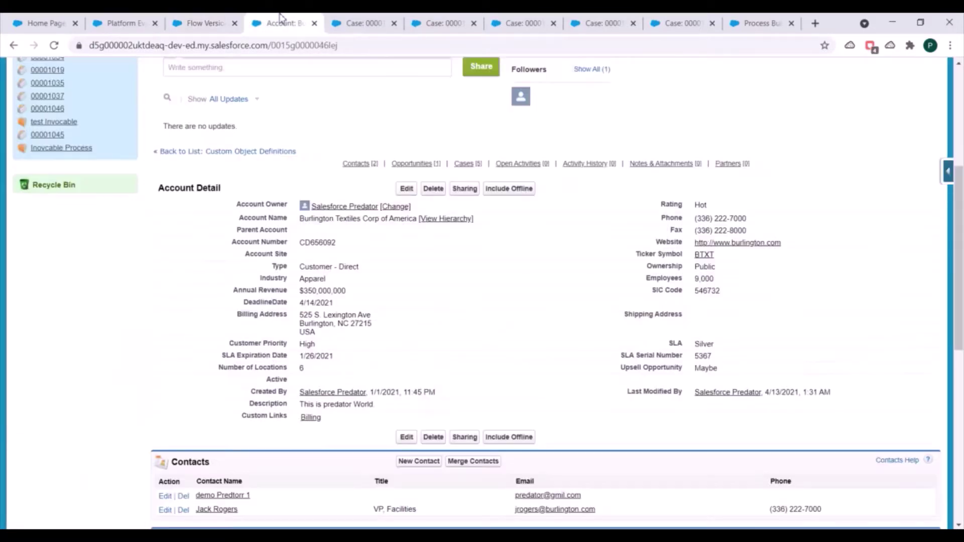
click(469, 19)
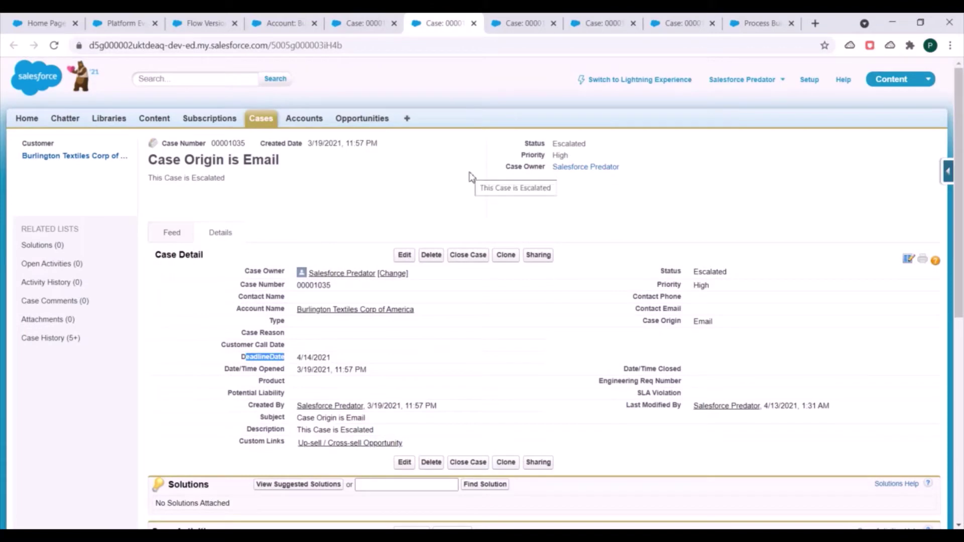